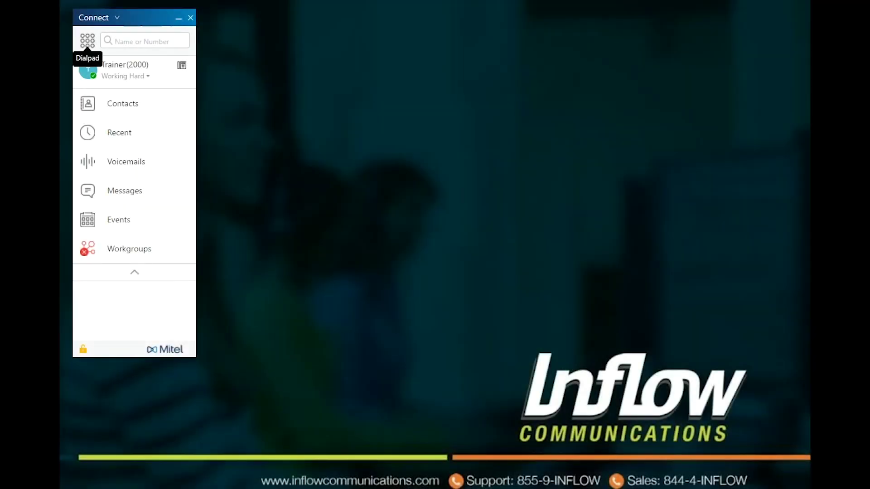
# Enter 123 on the dial pad, then search 'ceo' and open the CEO's contact details.
pyautogui.click(88, 41)
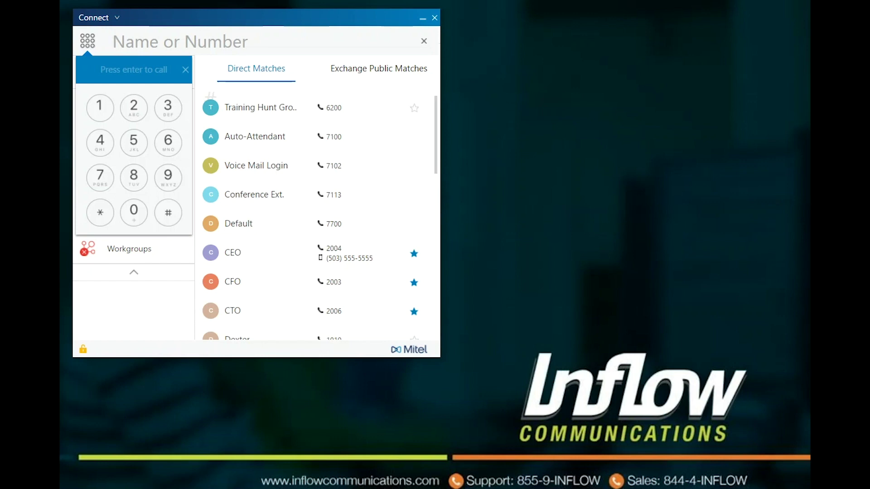
pyautogui.write('12')
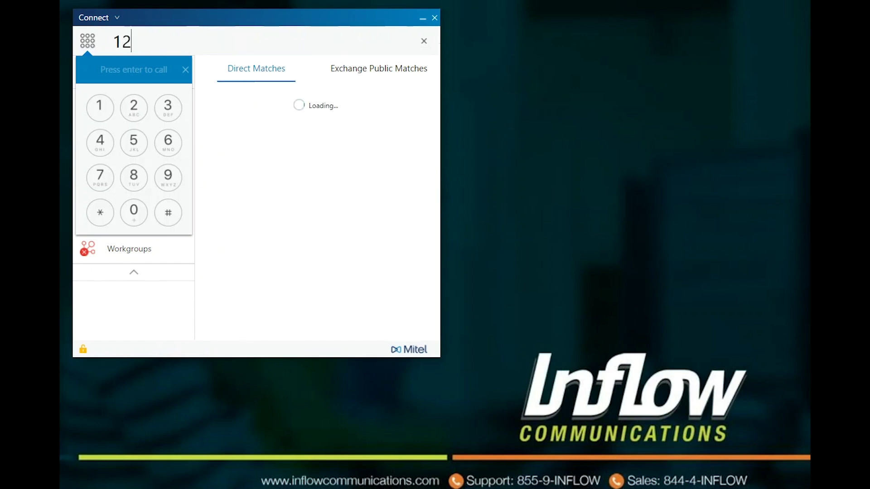
pyautogui.write('3')
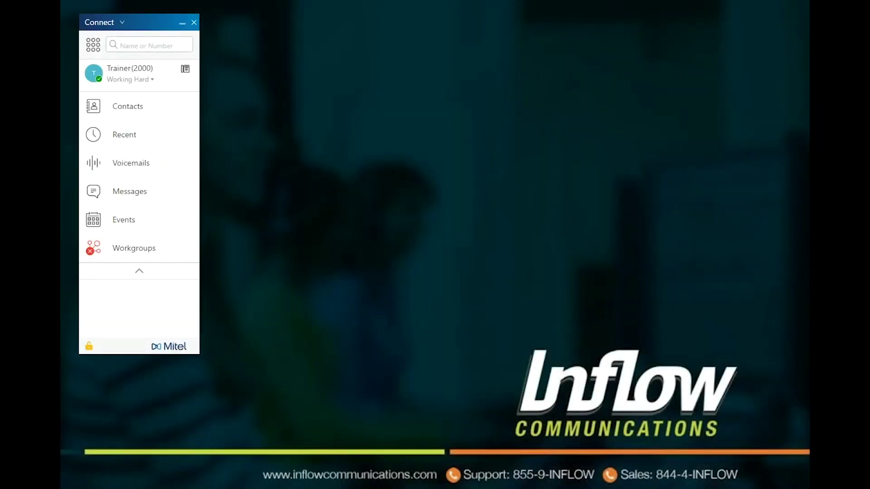
pyautogui.click(150, 46)
pyautogui.write('ceo')
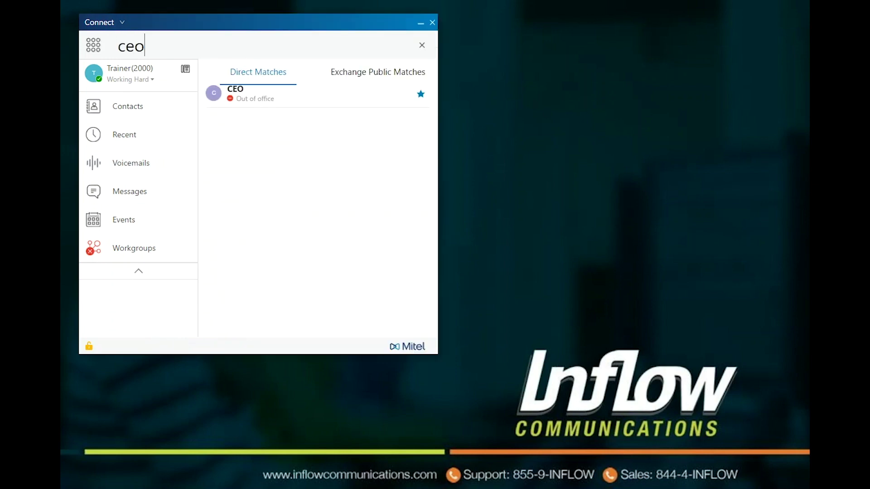
pyautogui.press('Down')
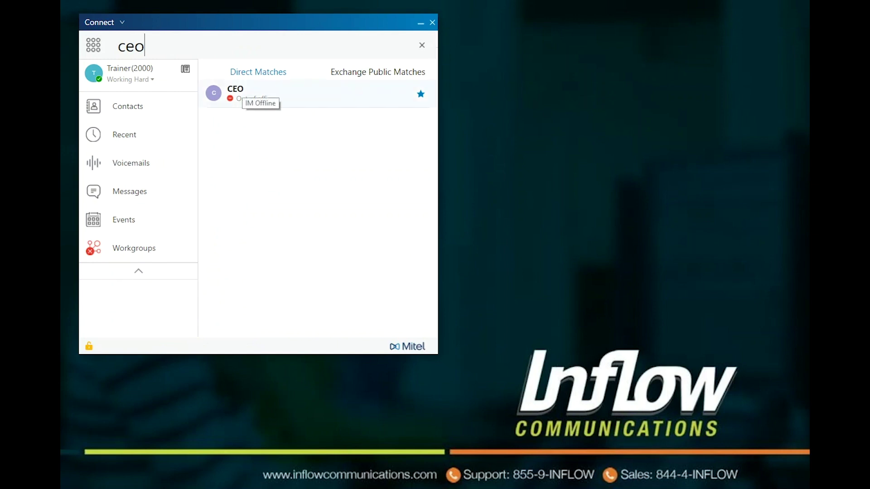
pyautogui.press('Return')
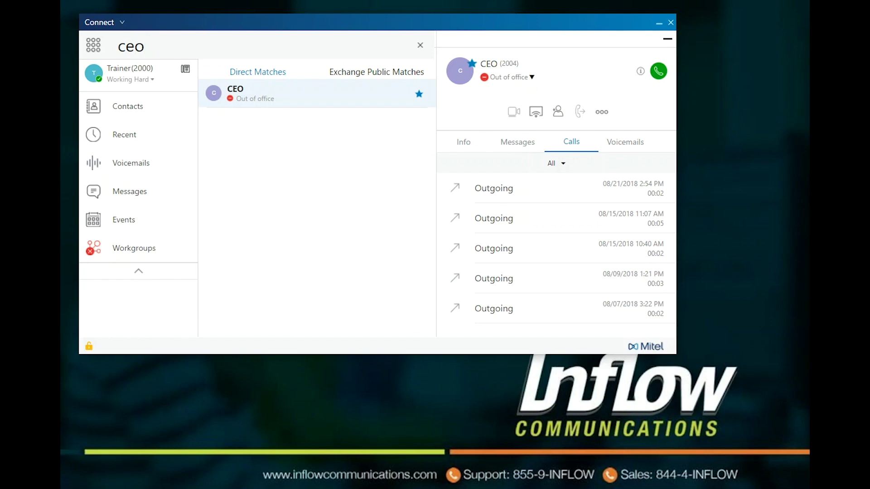
# Show phone numbers in search results from the CEO's menu, then open Student 1's contact info.
pyautogui.rightClick(318, 97)
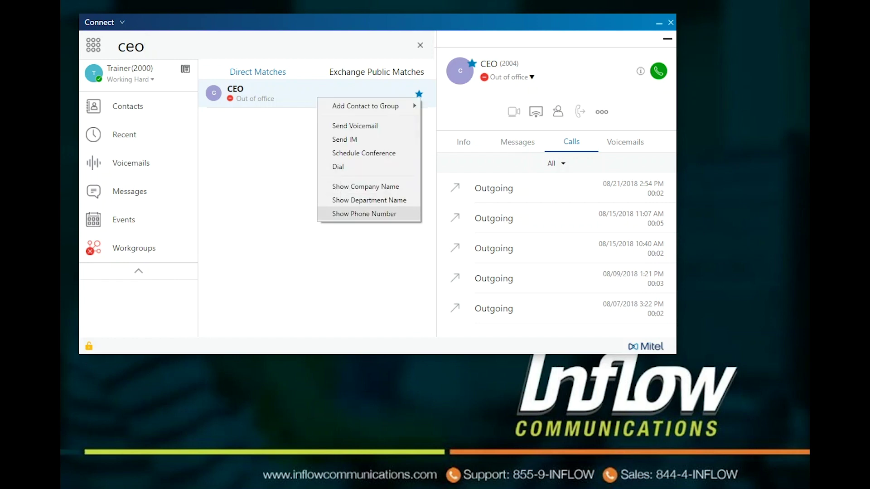
pyautogui.click(364, 213)
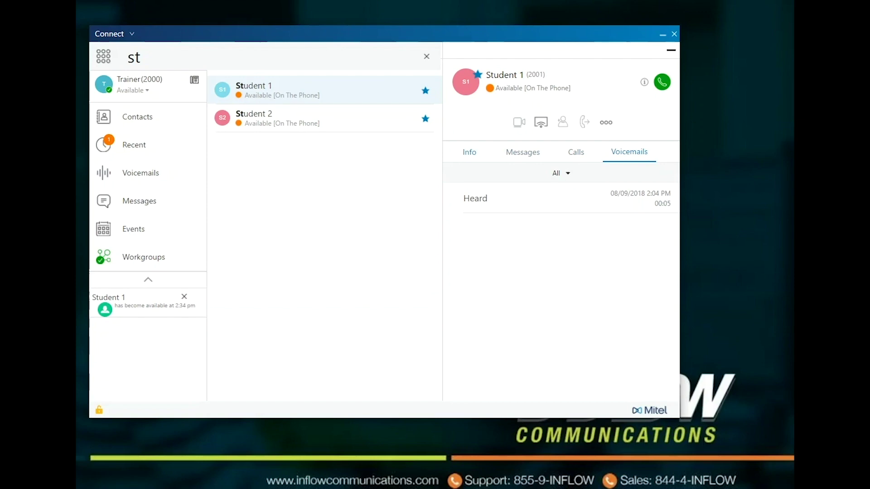
pyautogui.click(470, 152)
# Browse Student 1's Messages, Calls and Voicemails tabs, then view and dismiss the extra call actions.
pyautogui.click(523, 152)
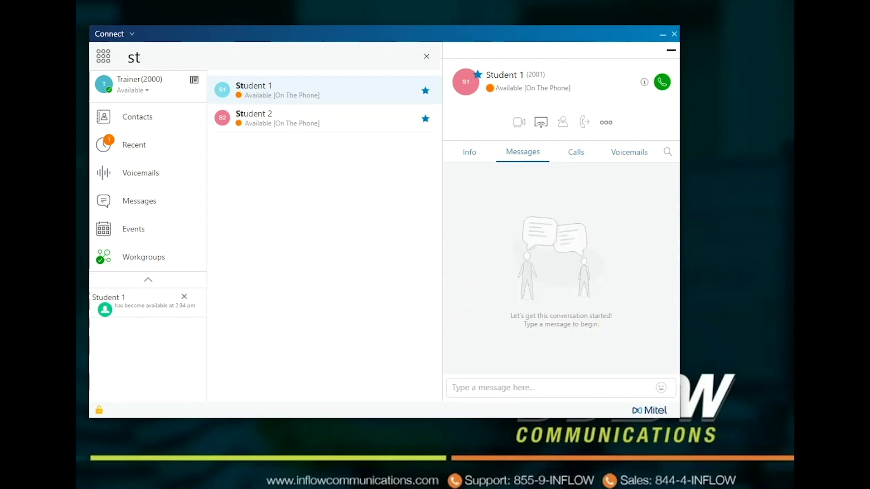
pyautogui.click(576, 151)
pyautogui.click(629, 152)
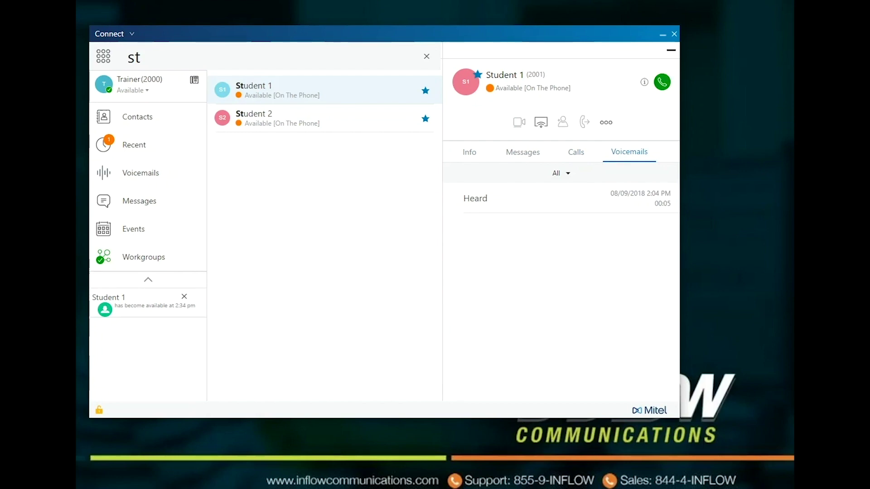
pyautogui.click(605, 123)
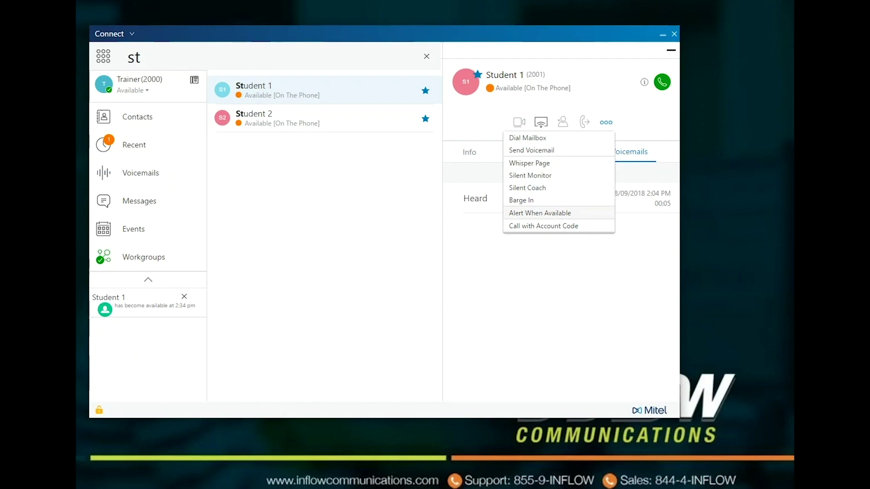
pyautogui.press('Escape')
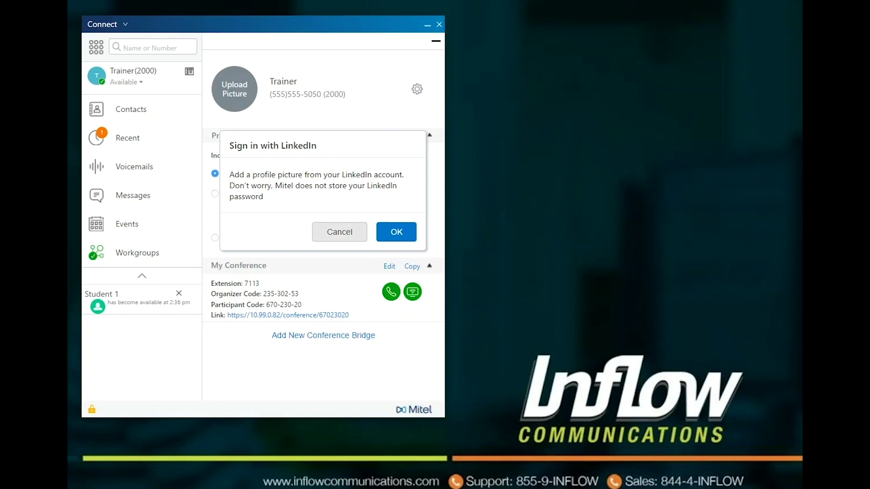
# Decline the LinkedIn profile-picture sign-in and toggle the Primary Assignment section.
pyautogui.click(339, 232)
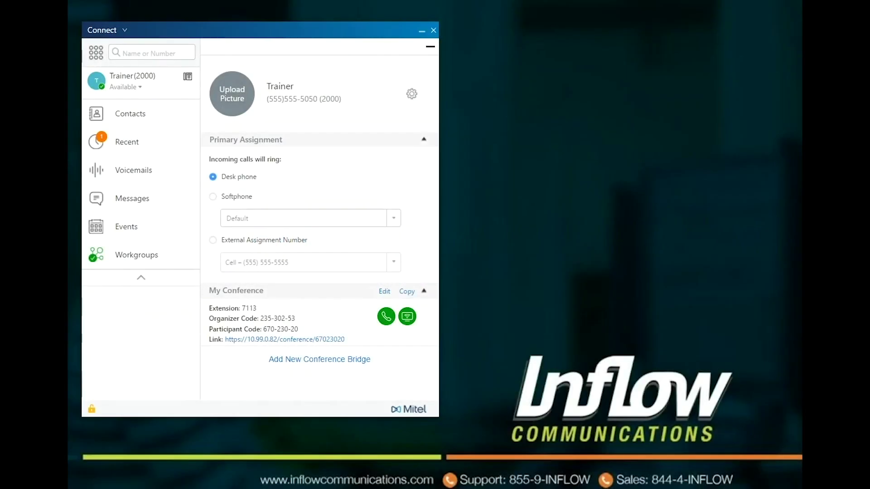
pyautogui.click(424, 139)
# Set the softphone's audio device to Communications, then choose External Assignment Number for incoming calls.
pyautogui.click(212, 196)
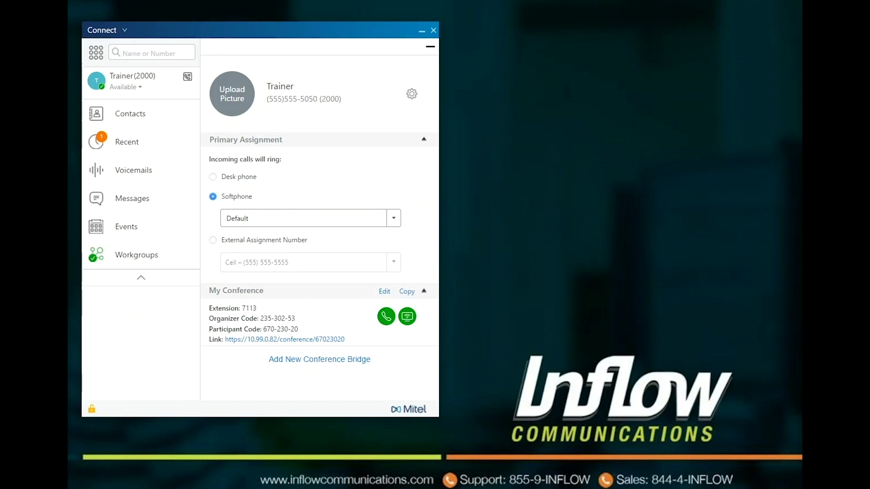
pyautogui.click(212, 239)
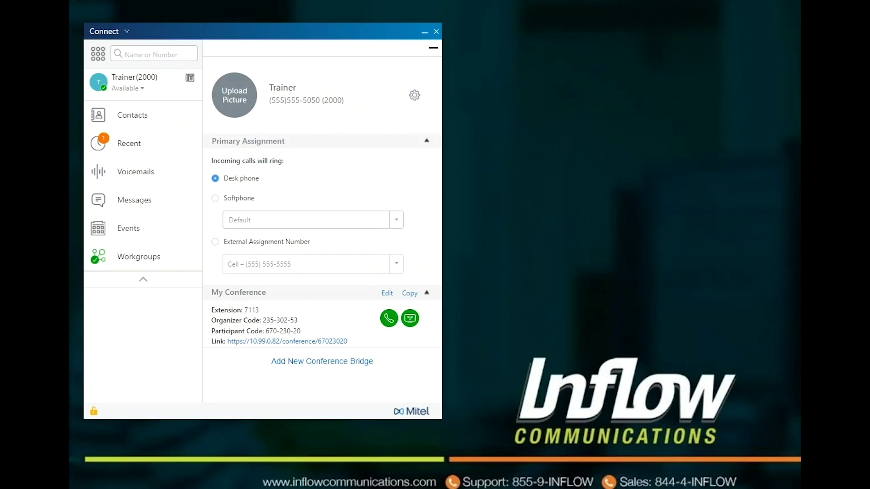
pyautogui.click(215, 198)
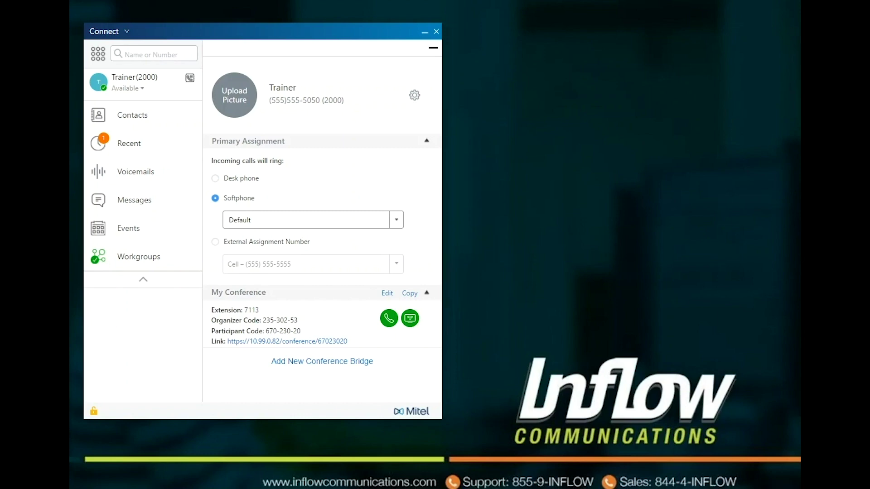
pyautogui.click(397, 220)
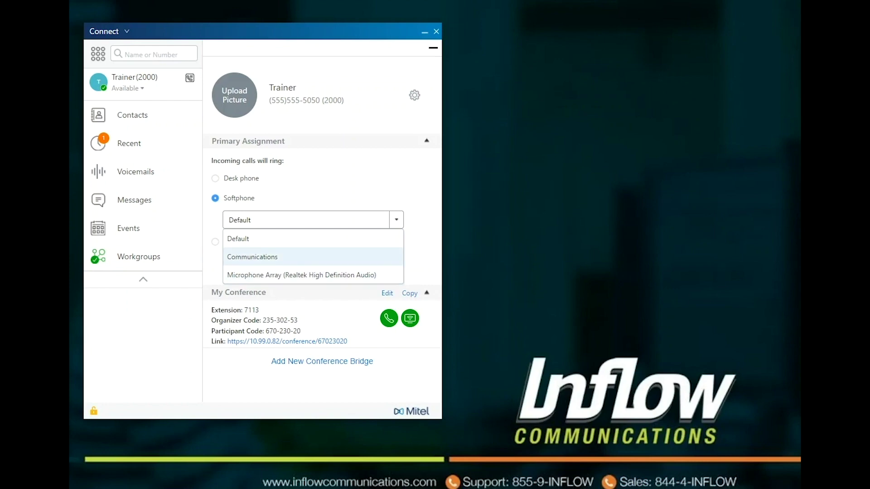
pyautogui.click(251, 257)
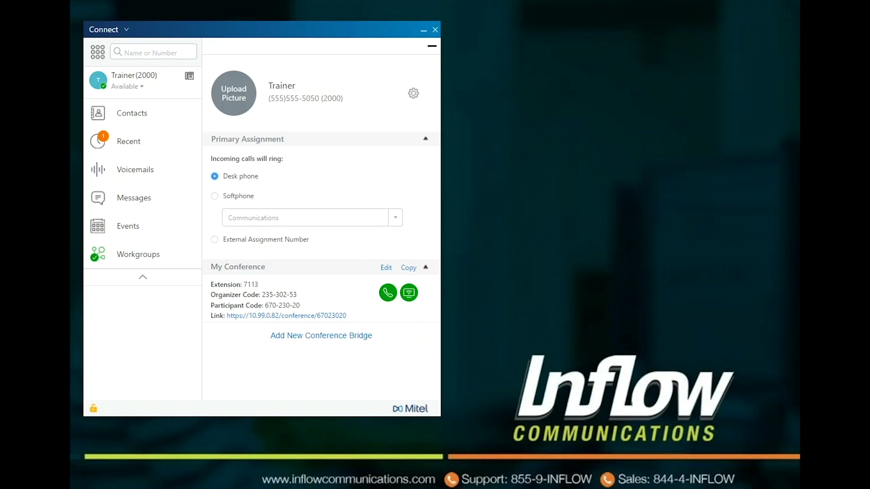
pyautogui.click(214, 239)
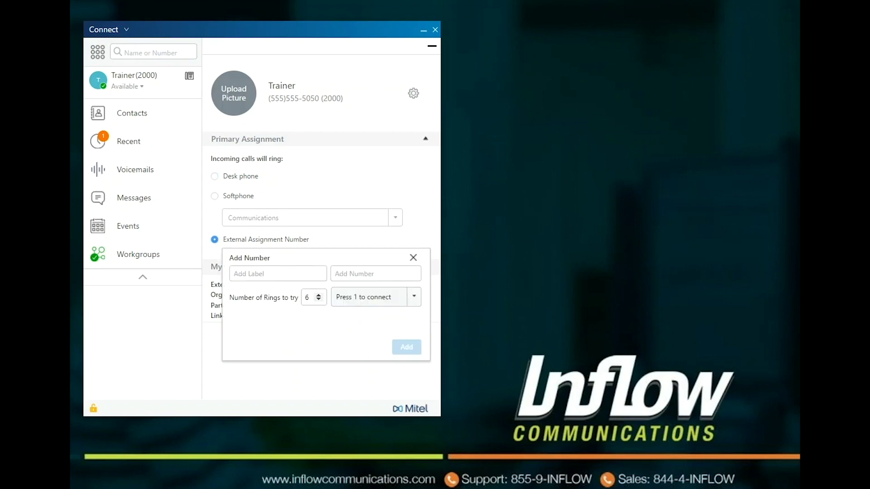
# Add an external number labelled 'cell' with 4 rings and 'Press 1 to connect'.
pyautogui.write('cell555')
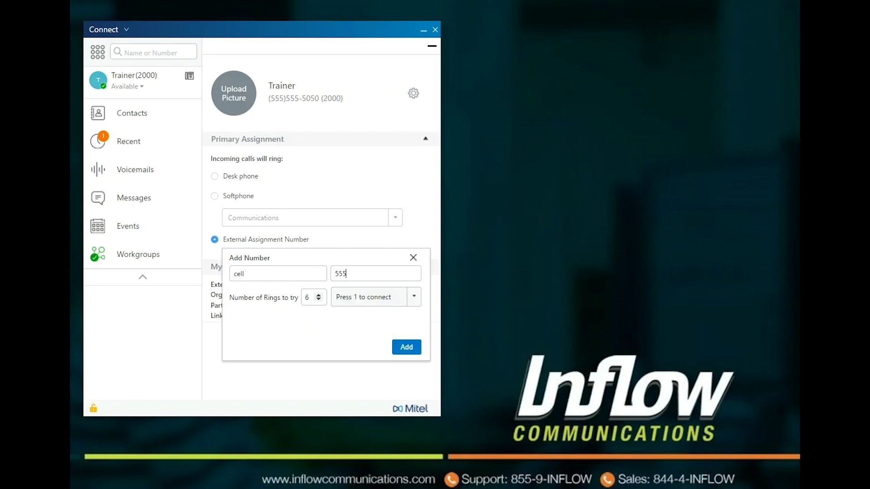
pyautogui.write('555555')
pyautogui.click(319, 300)
pyautogui.click(318, 299)
pyautogui.click(414, 297)
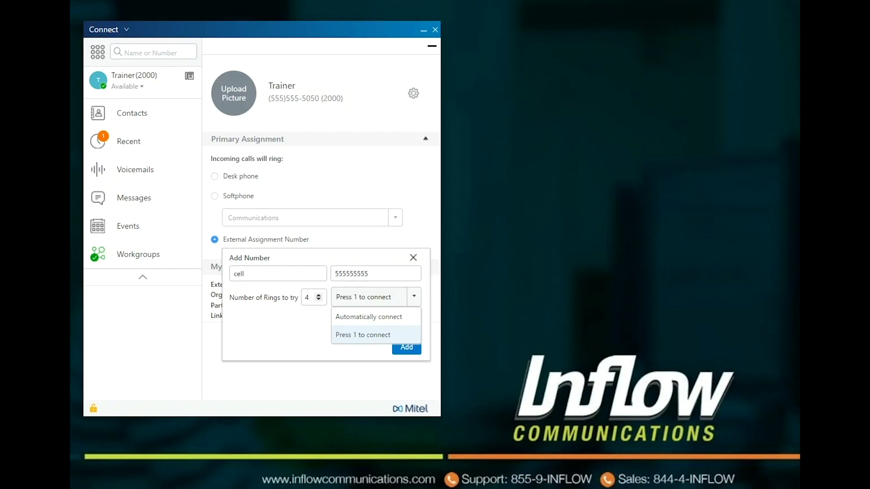
pyautogui.press('Return')
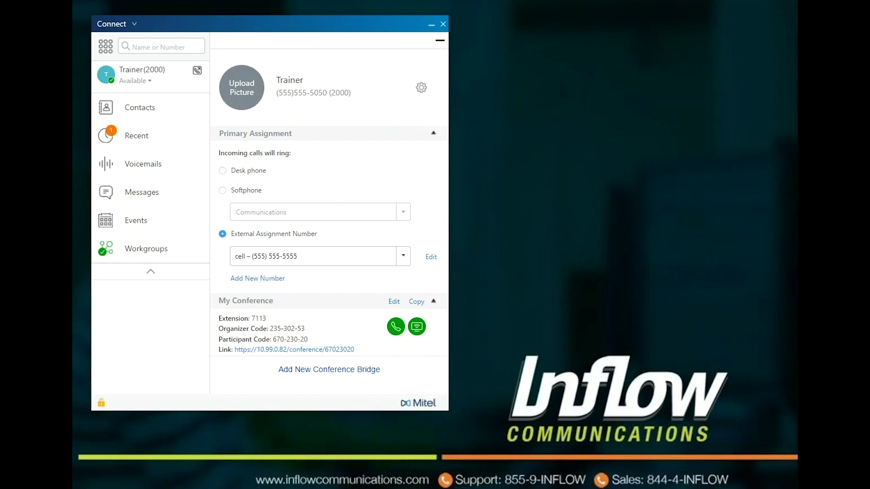
# Start a new conference bridge named 'Test' and enter its organizer code.
pyautogui.click(329, 369)
pyautogui.write('Test')
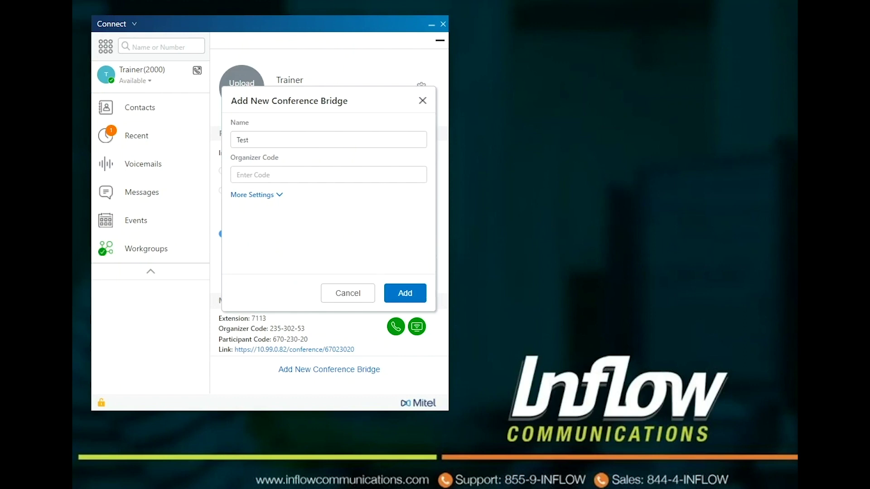
pyautogui.press('Tab')
pyautogui.write('123456')
# Expand the bridge's additional settings, leave the password off, and keep the audio tone announcement.
pyautogui.press('Tab')
pyautogui.press('Return')
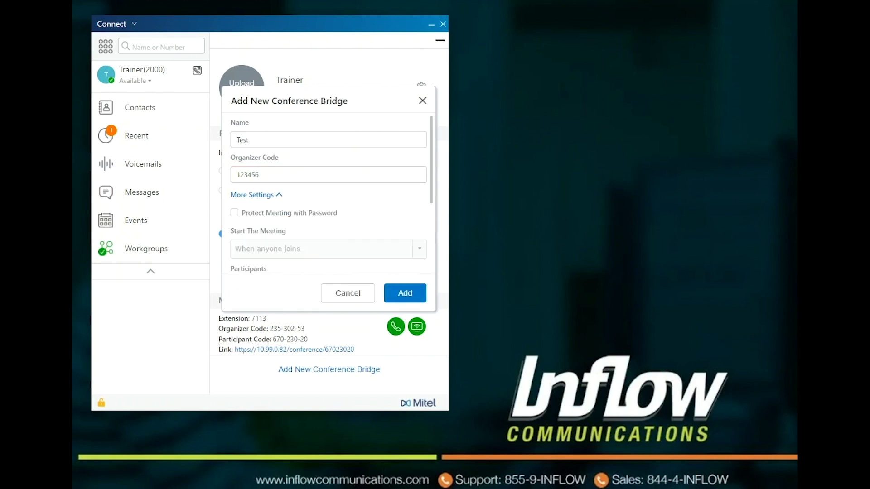
pyautogui.press('Tab')
pyautogui.press('space')
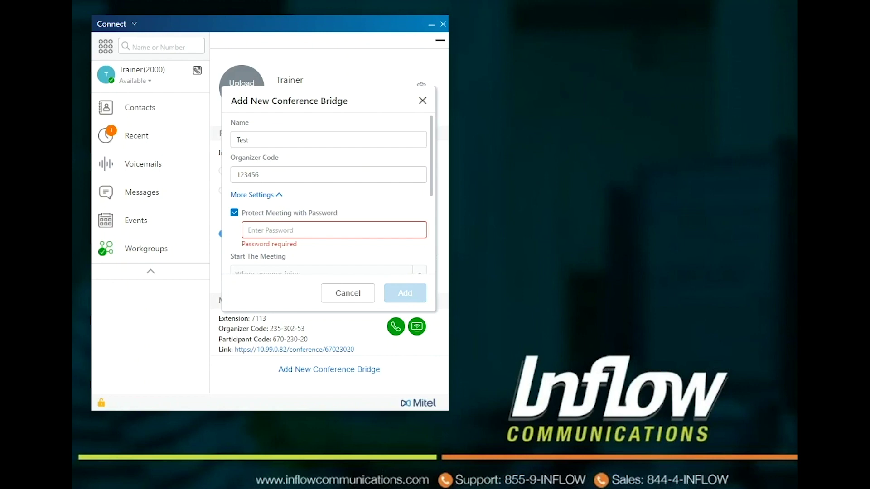
pyautogui.press('space')
pyautogui.scroll(-3, 329, 193)
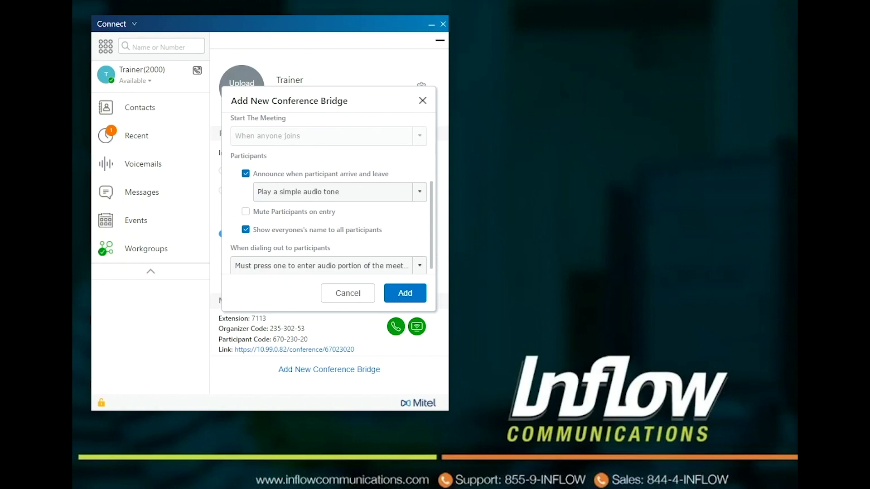
pyautogui.hotkey('alt', 'Down')
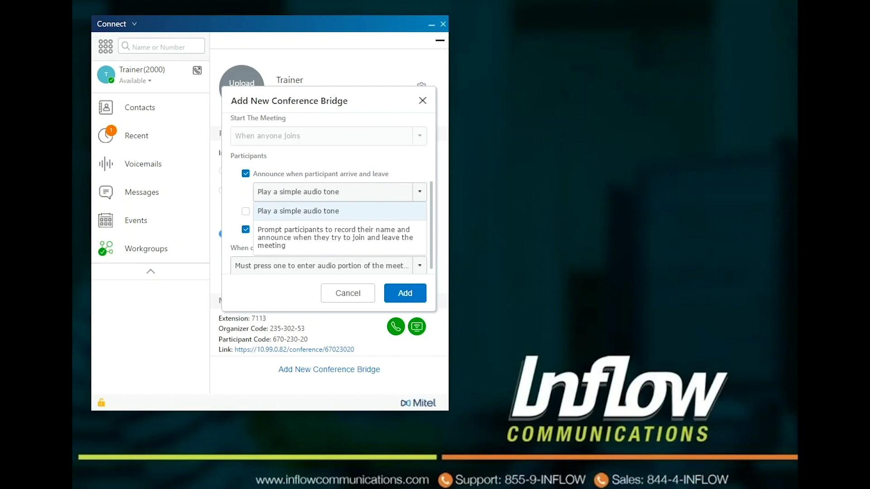
pyautogui.press('Escape')
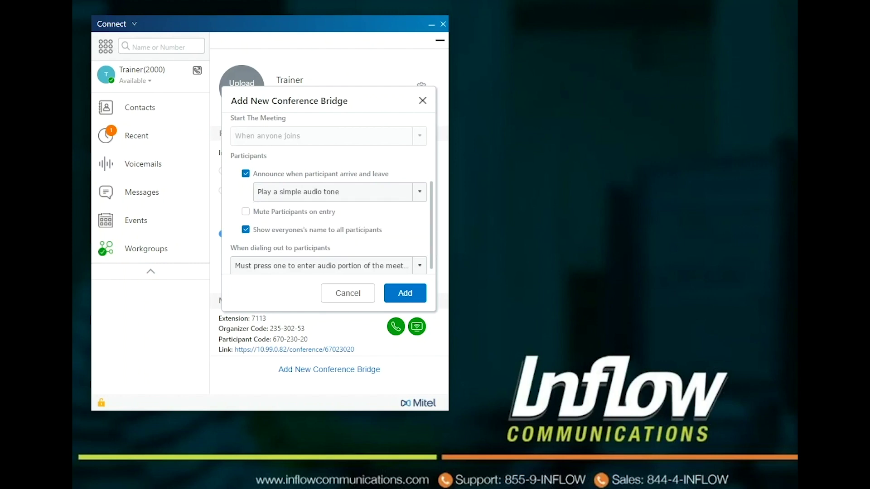
# Mute participants on join, auto-add dialed-out participants to audio, and create the bridge.
pyautogui.click(246, 211)
pyautogui.click(246, 229)
pyautogui.click(245, 230)
pyautogui.click(419, 265)
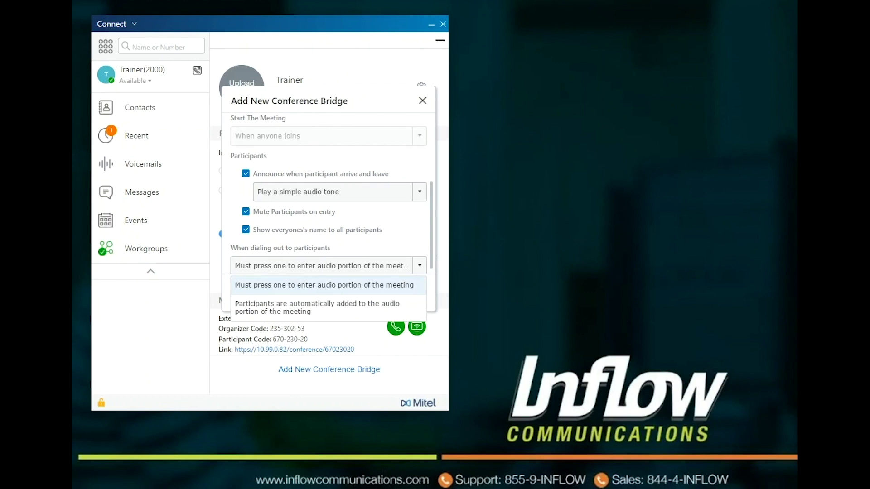
pyautogui.click(317, 307)
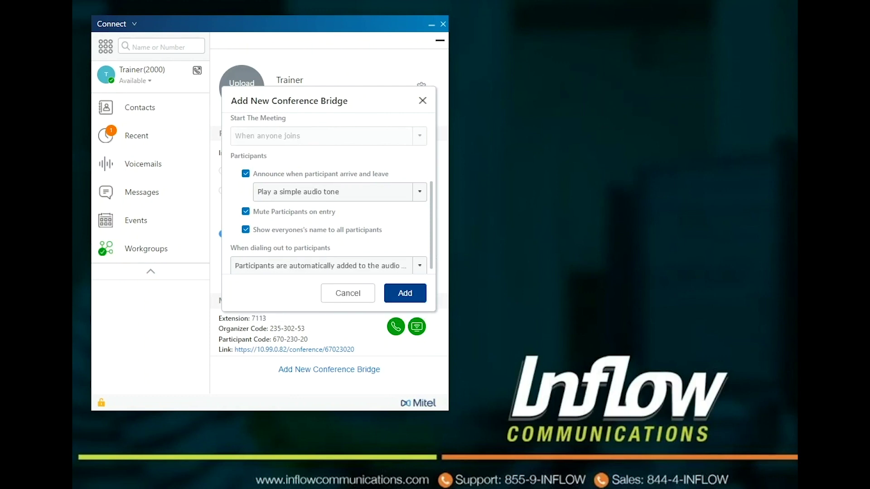
pyautogui.click(405, 293)
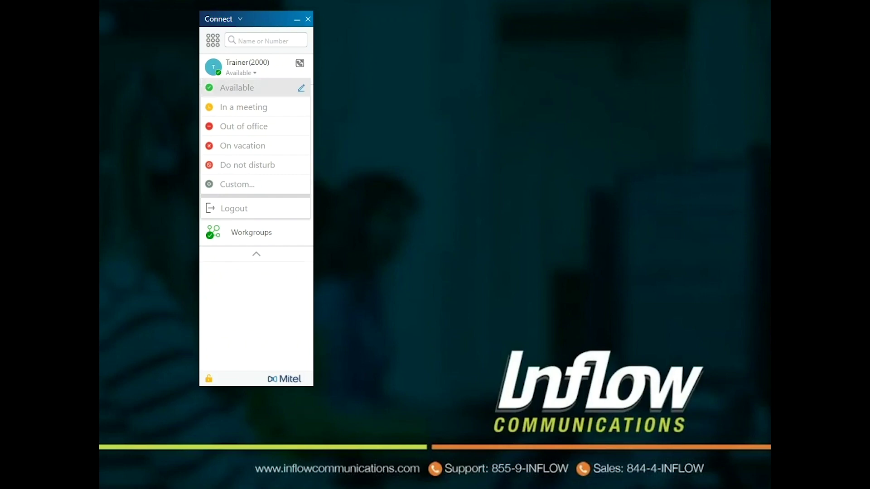
# Add the note 'hi' to the Available status.
pyautogui.click(301, 88)
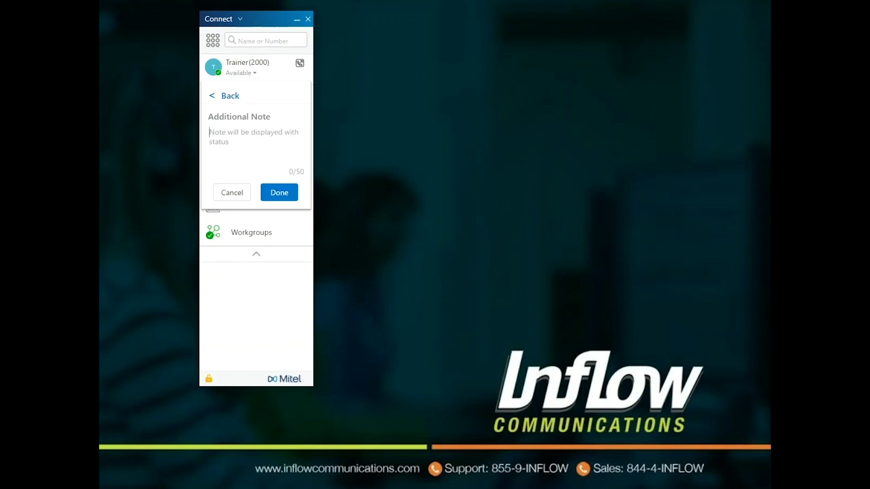
pyautogui.write('hi')
pyautogui.press('Return')
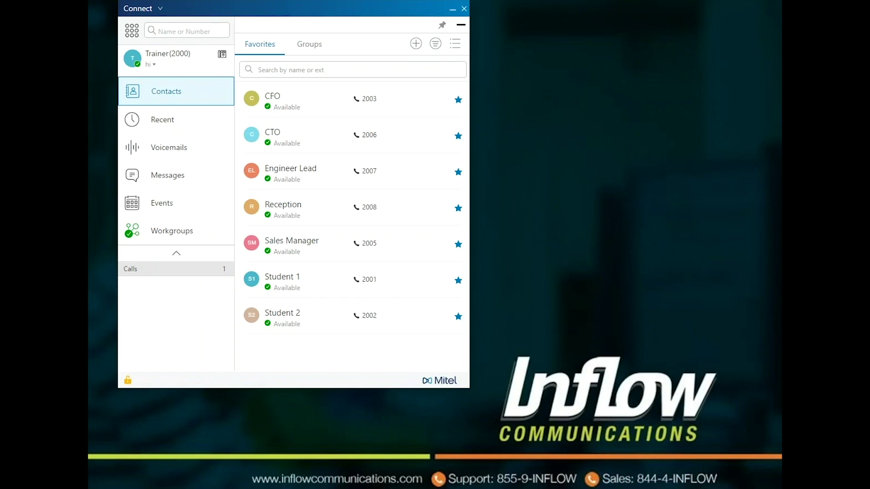
# Search 'ceo', return to Favorites, close the blank Outlook contact form, and open sorting options.
pyautogui.click(186, 31)
pyautogui.write('ceo')
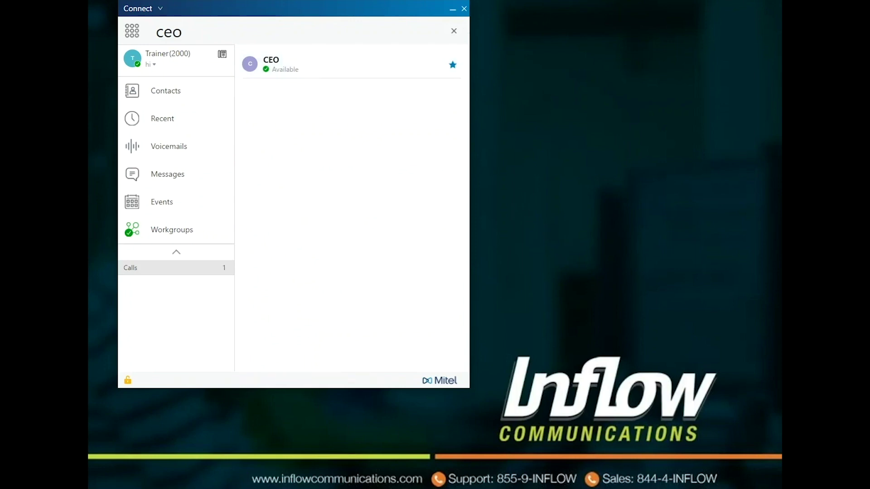
pyautogui.click(166, 91)
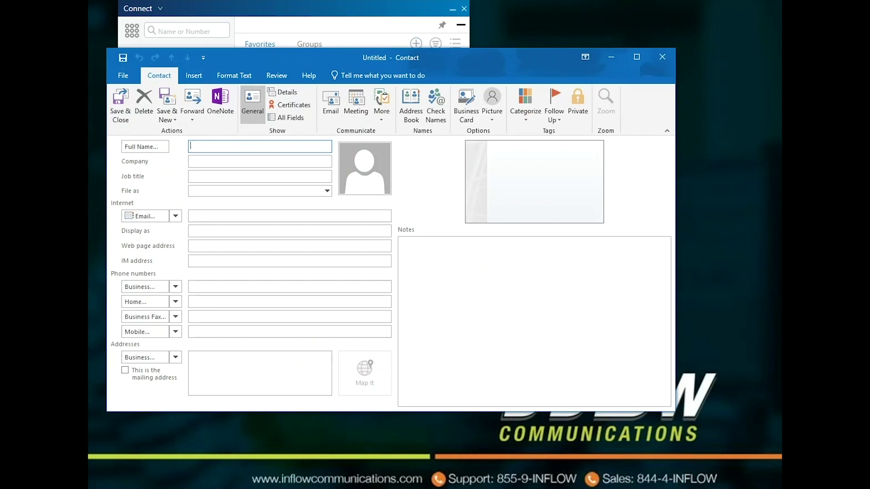
pyautogui.click(662, 57)
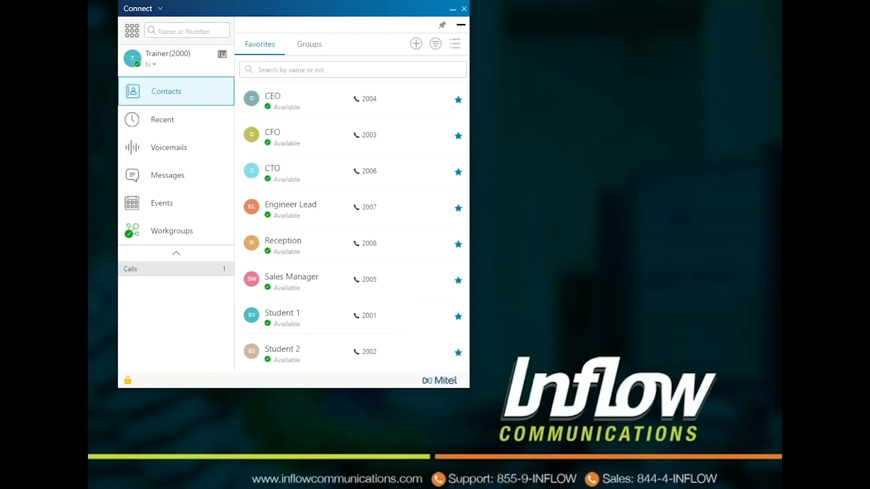
pyautogui.click(435, 44)
# Filter Favorites for 'ceo' and clear it, view the CEO's group options, then show Groups.
pyautogui.write('c')
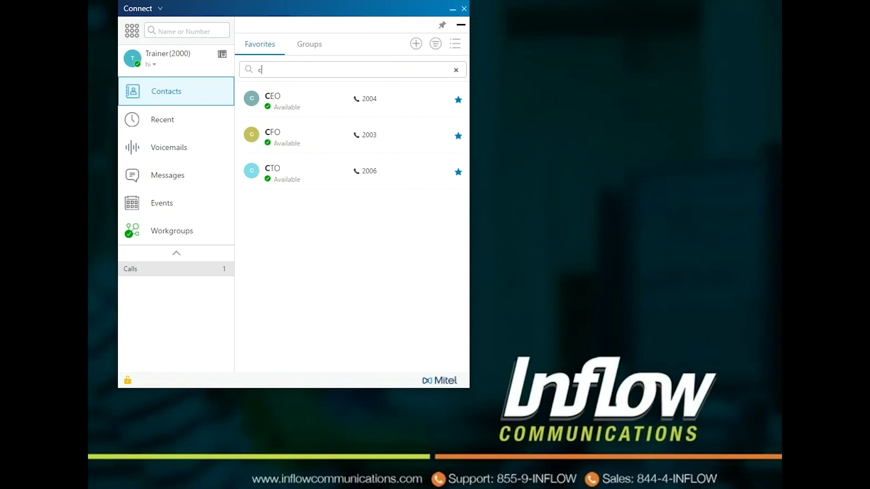
pyautogui.write('eo')
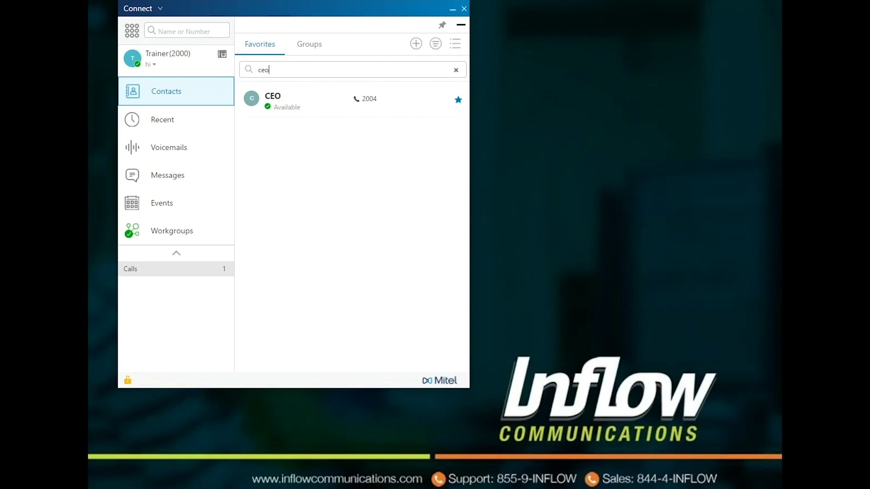
pyautogui.press('BackSpace')
pyautogui.press('BackSpace')
pyautogui.press('BackSpace')
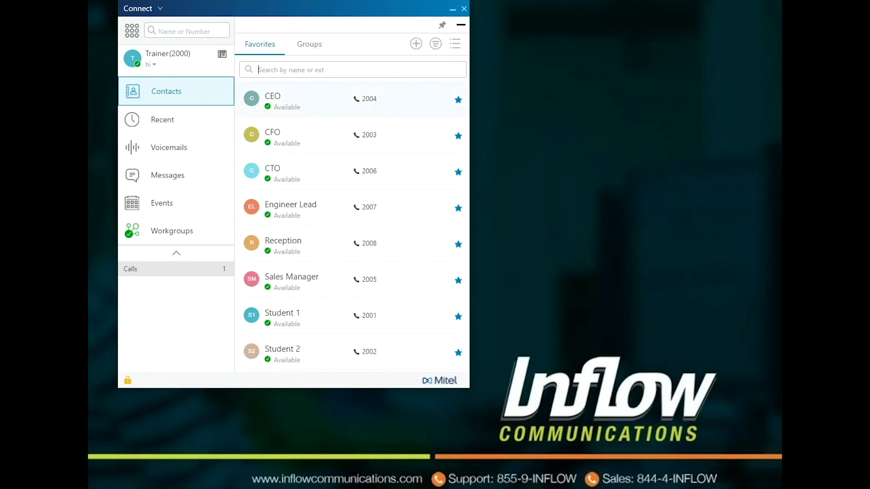
pyautogui.moveTo(356, 99)
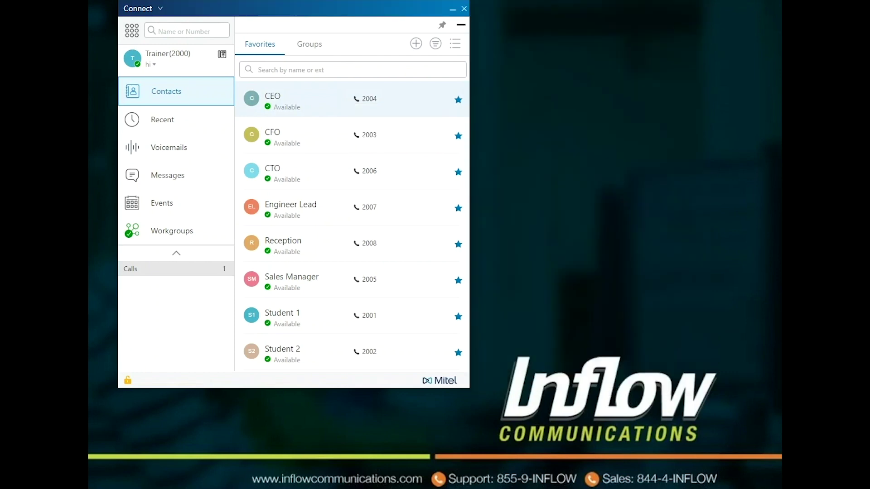
pyautogui.rightClick(331, 104)
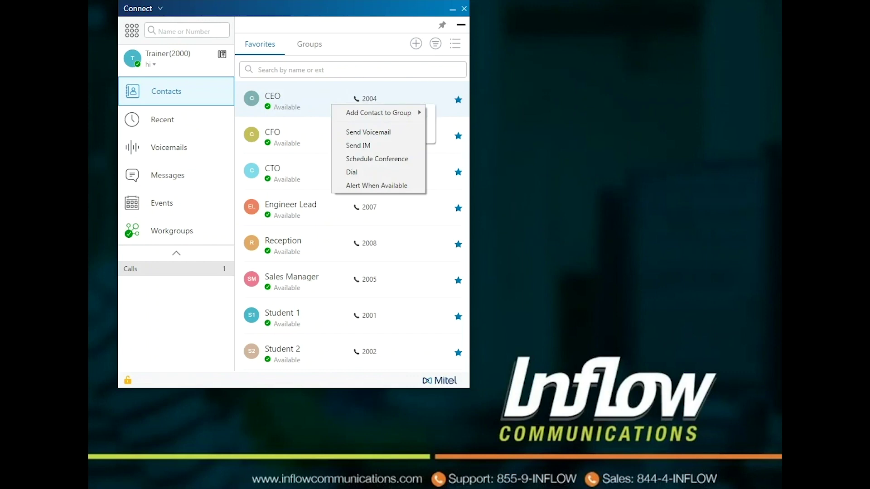
pyautogui.moveTo(380, 113)
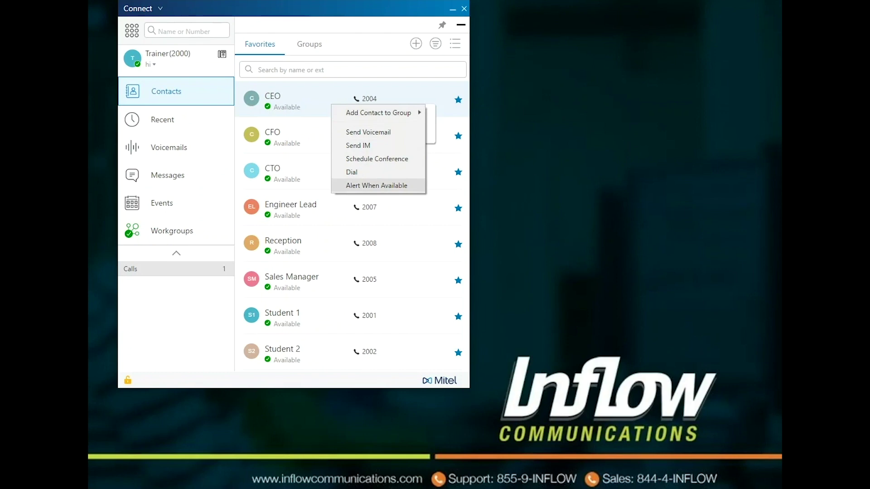
pyautogui.click(310, 43)
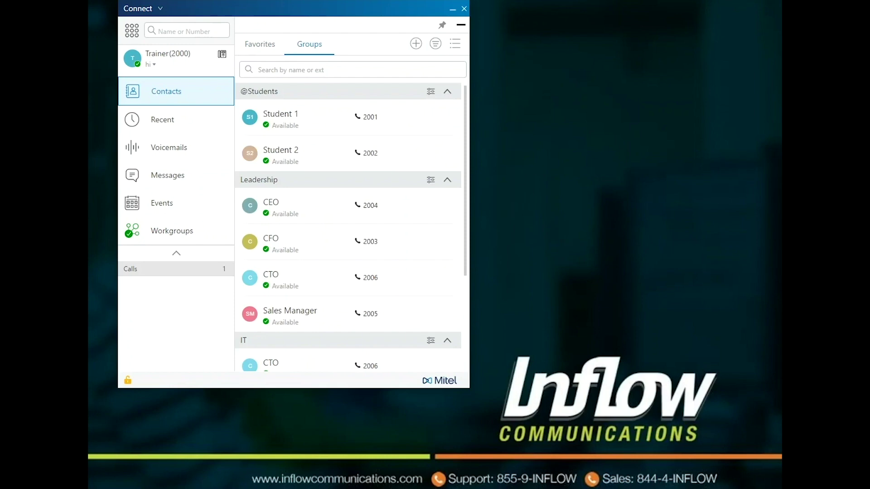
# Start a new contact group, discard it unsaved, and go to the Voicemails inbox.
pyautogui.click(416, 43)
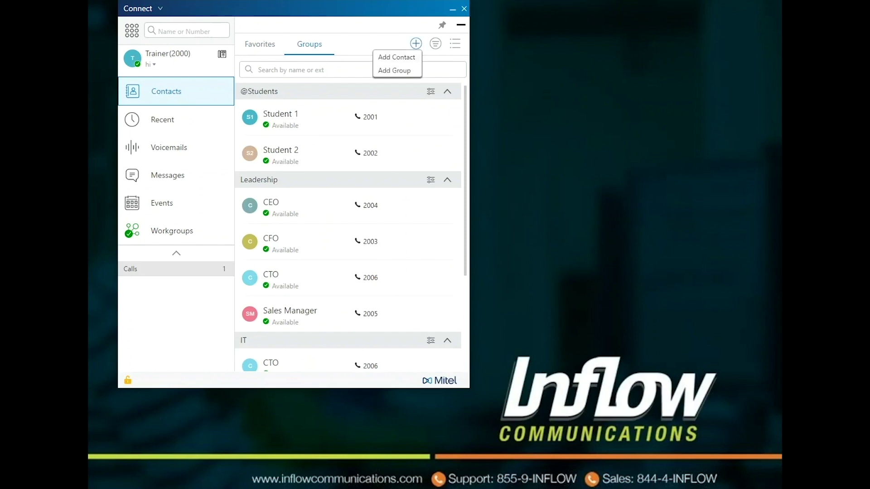
pyautogui.click(394, 71)
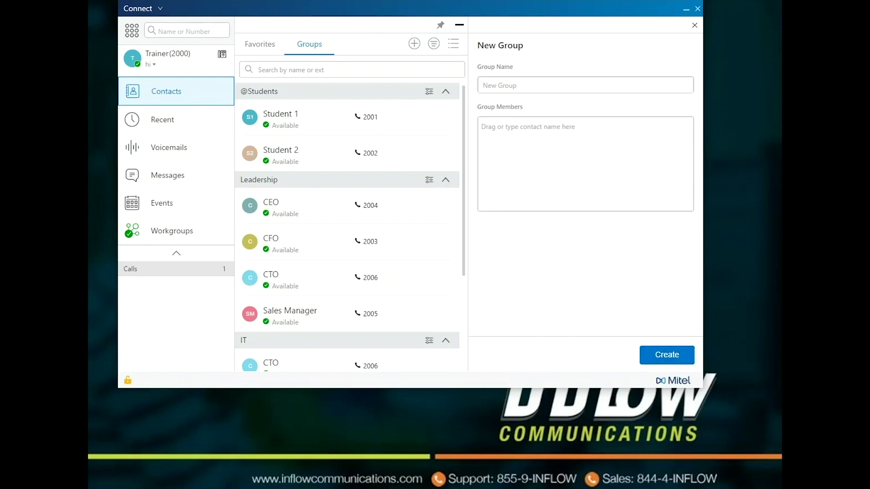
pyautogui.click(694, 25)
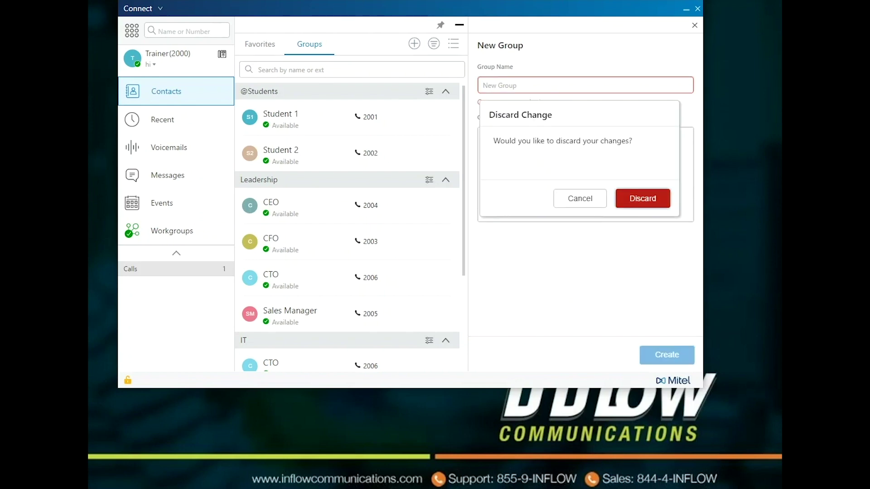
pyautogui.click(642, 199)
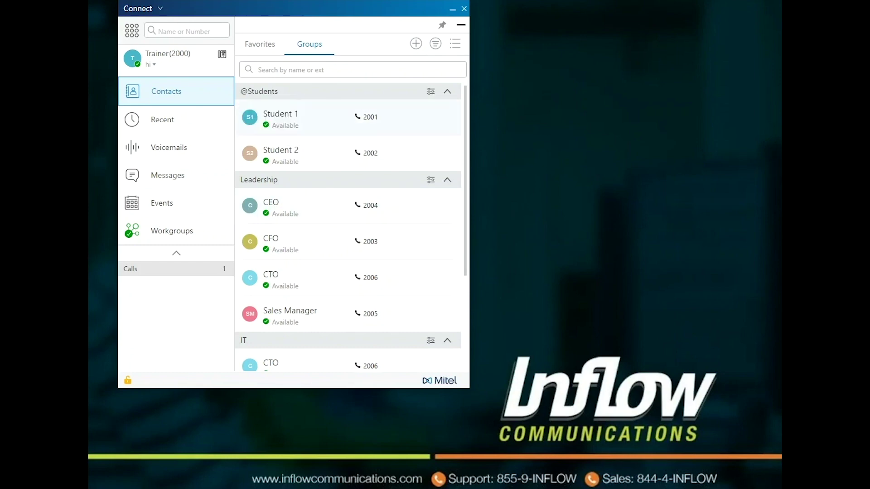
pyautogui.moveTo(250, 116)
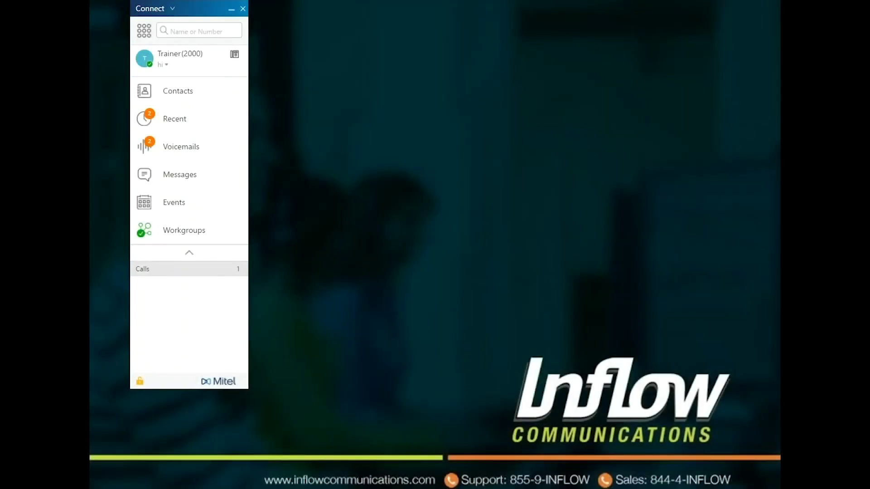
pyautogui.click(181, 147)
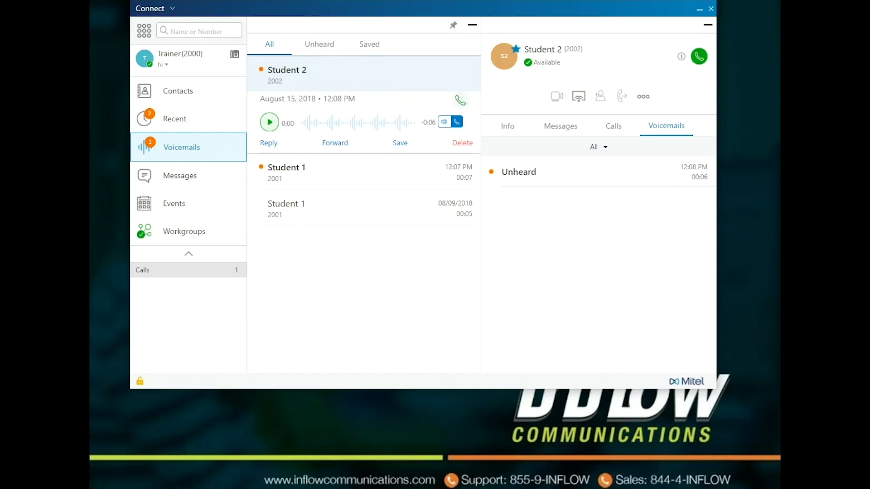
# Play Student 2's unheard voicemail, then pause the playback.
pyautogui.press('space')
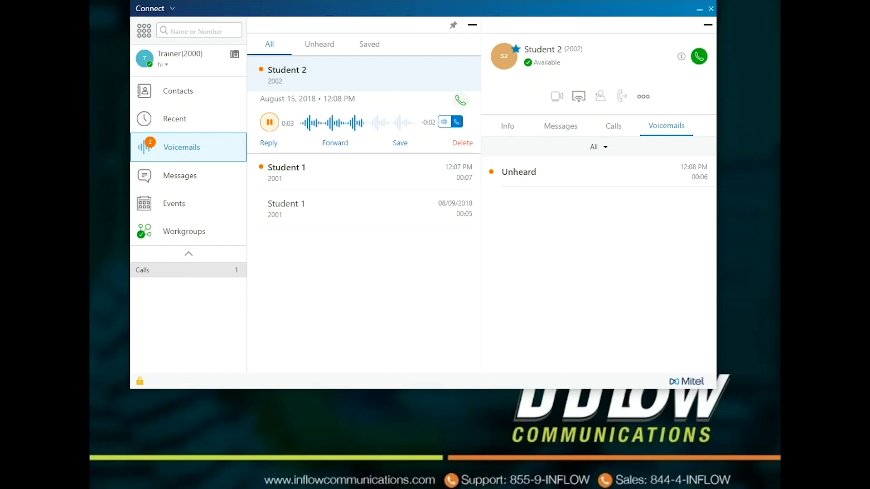
pyautogui.press('space')
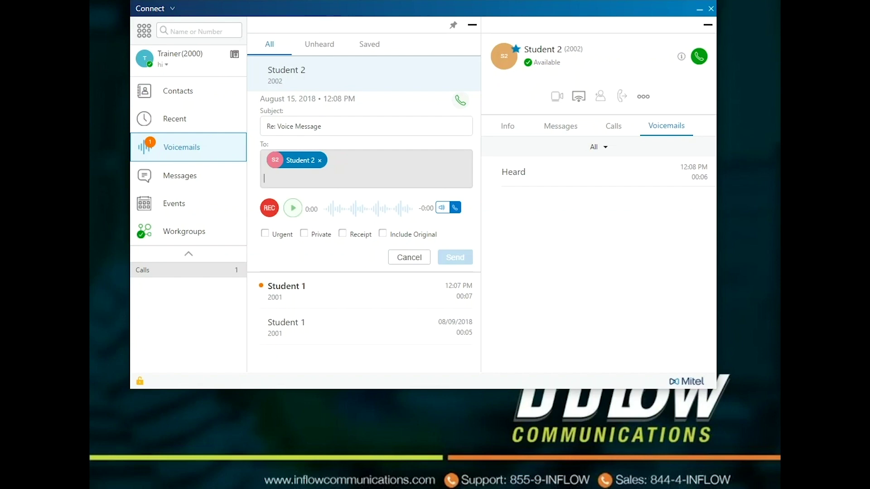
# Change the reply subject to 'Test' and add CEO as a recipient.
pyautogui.moveTo(321, 126); pyautogui.dragTo(267, 126)
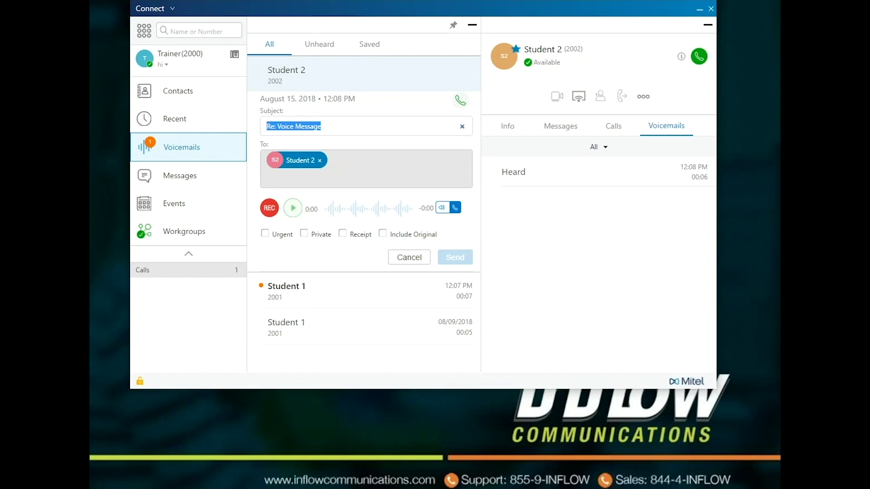
pyautogui.write('Test')
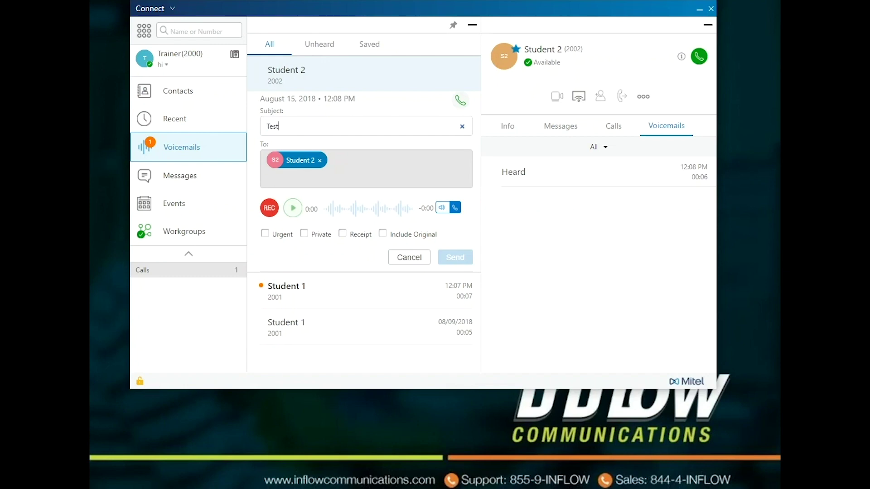
pyautogui.click(265, 178)
pyautogui.write('ceo')
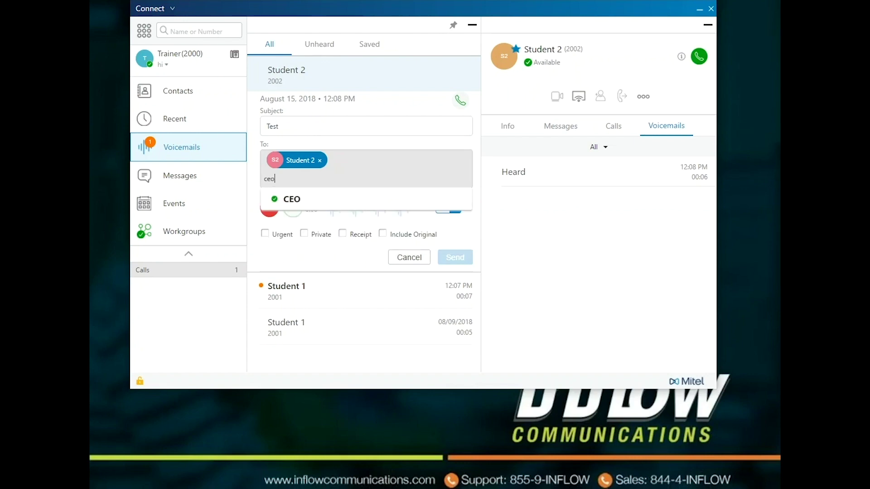
pyautogui.press('Down')
pyautogui.press('Return')
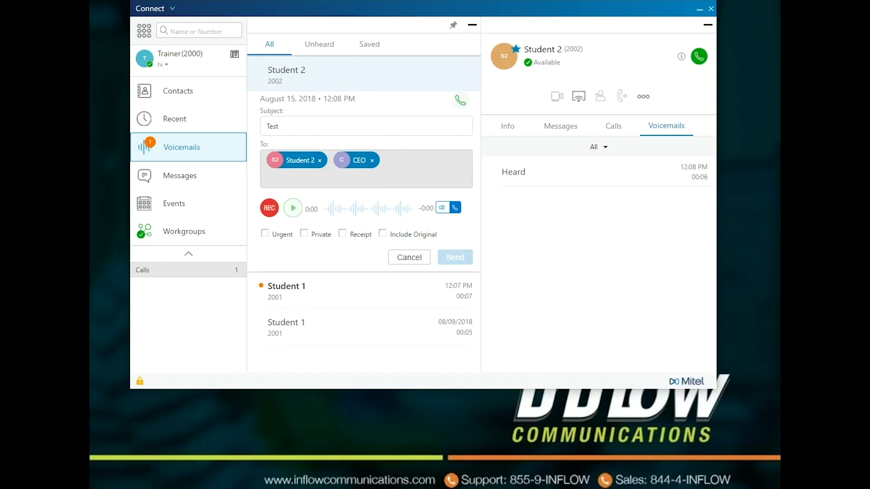
# Tick Urgent, Private, Receipt and Include Original, then cancel the reply unsent.
pyautogui.click(265, 234)
pyautogui.click(304, 234)
pyautogui.click(342, 234)
pyautogui.click(382, 233)
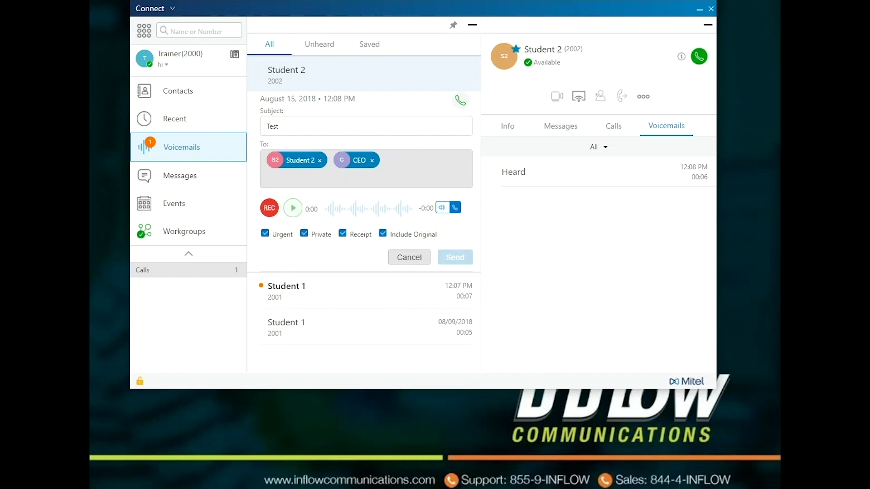
pyautogui.click(409, 257)
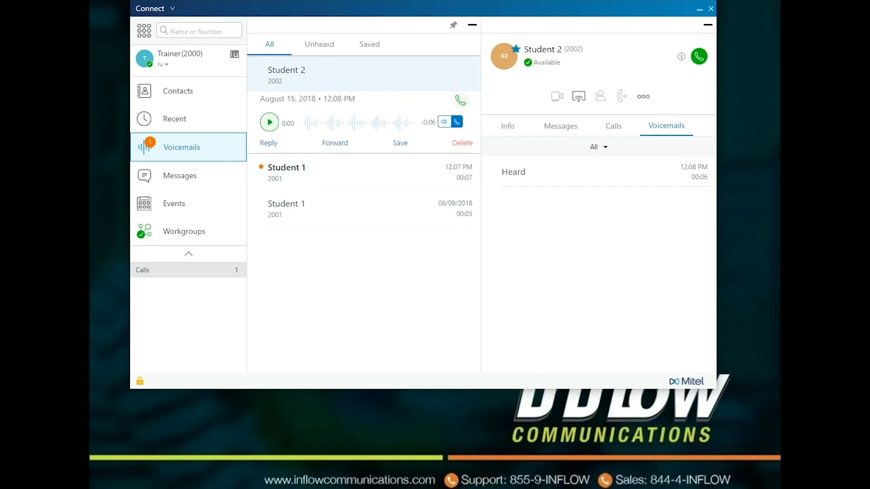
pyautogui.click(335, 143)
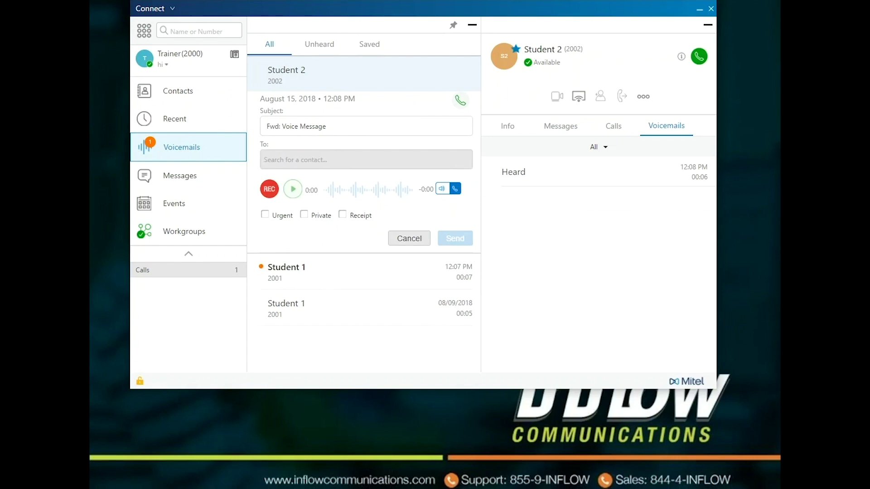
# Close the 'Fwd: Voice Message' draft without sending it.
pyautogui.click(409, 238)
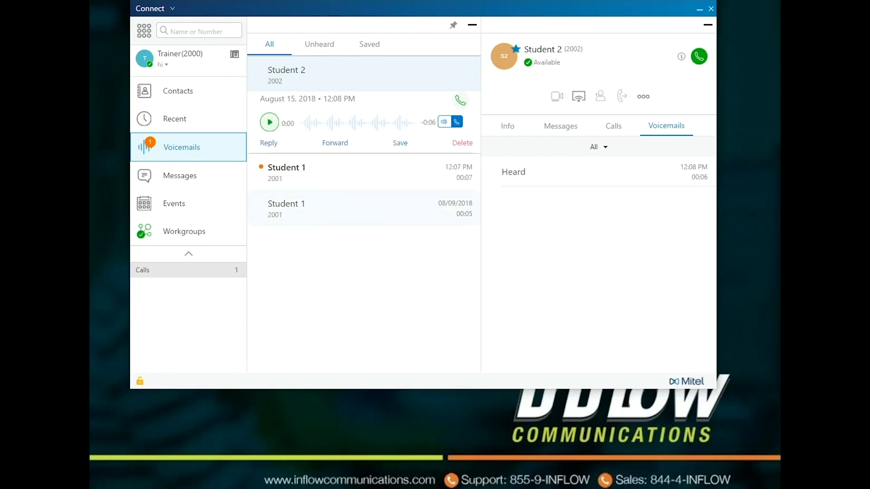
# Save Student 2's voicemail, check the Saved and All tabs, then delete it.
pyautogui.click(400, 142)
pyautogui.click(369, 43)
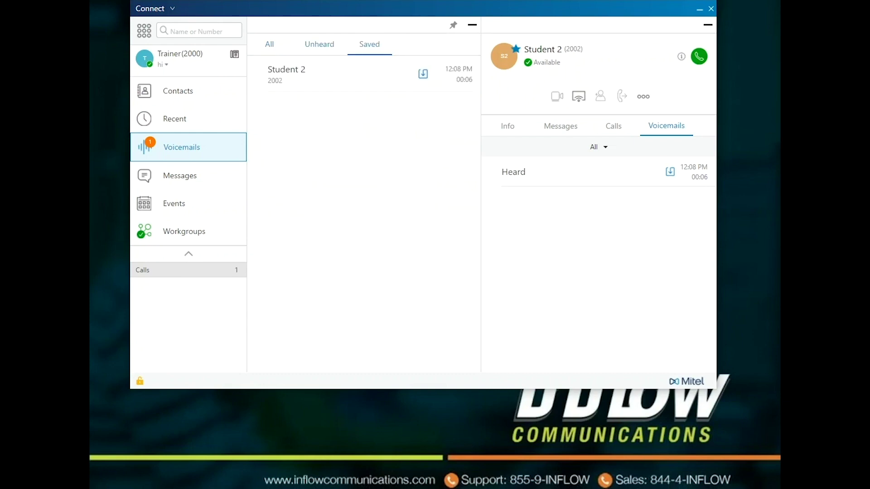
pyautogui.click(269, 44)
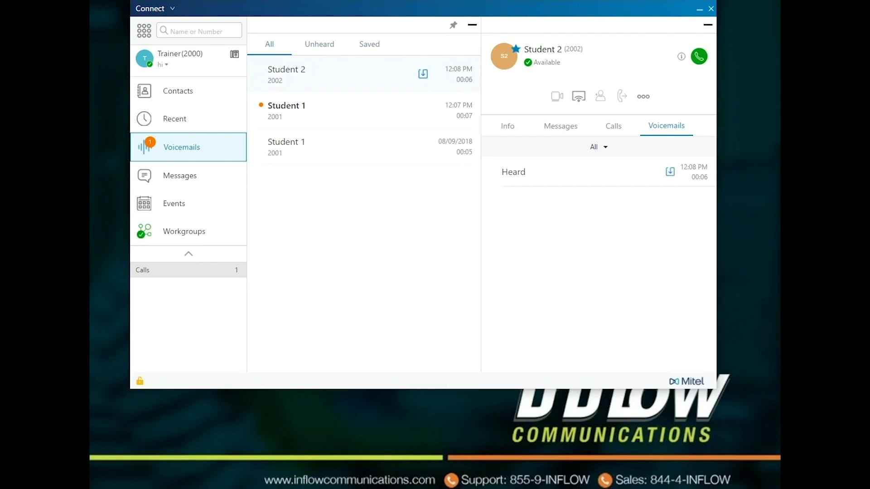
pyautogui.click(317, 73)
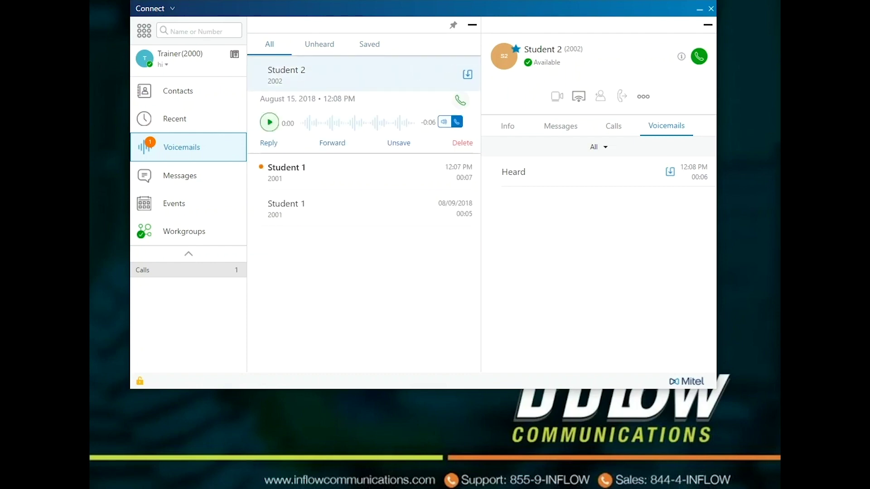
pyautogui.press('Delete')
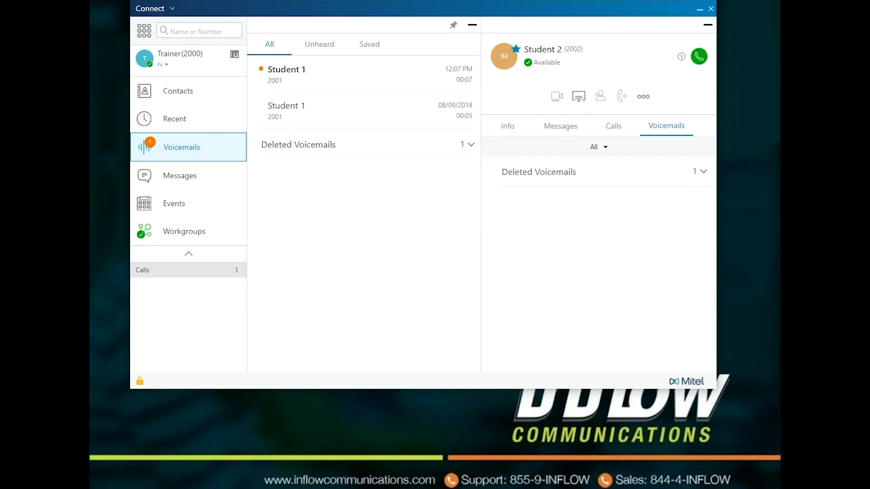
# Restore Student 2's voicemail from Deleted Voicemails back into the inbox.
pyautogui.click(470, 144)
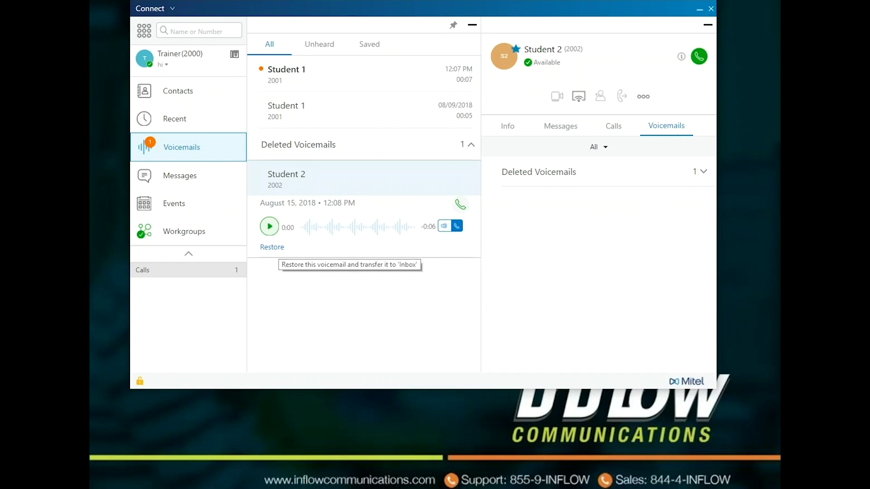
pyautogui.click(272, 247)
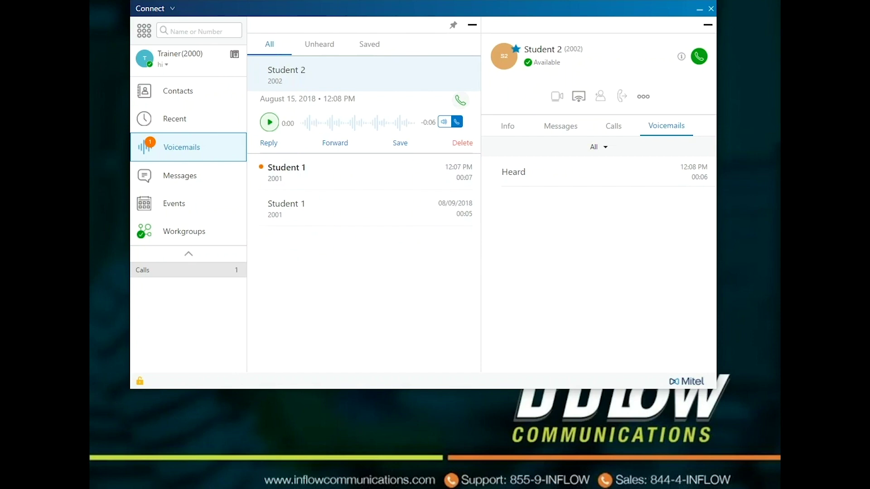
pyautogui.rightClick(386, 86)
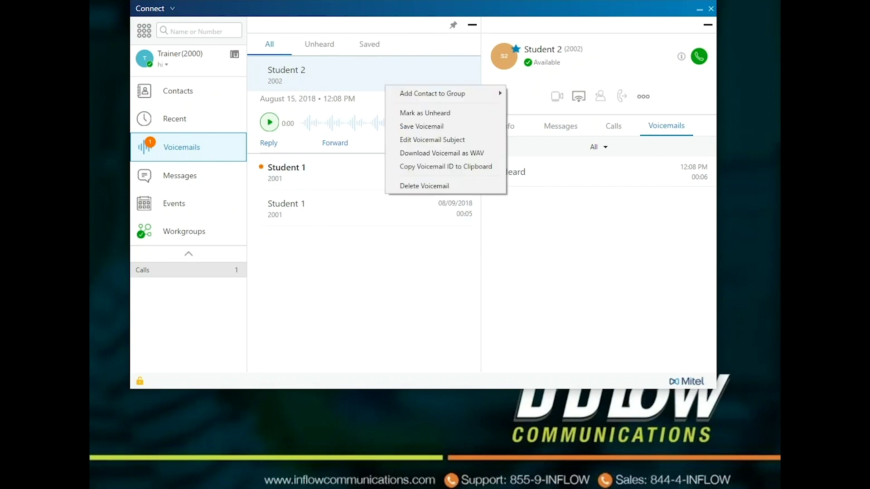
# Show the Add Contact to Group submenu for Student 2's voicemail.
pyautogui.moveTo(453, 93)
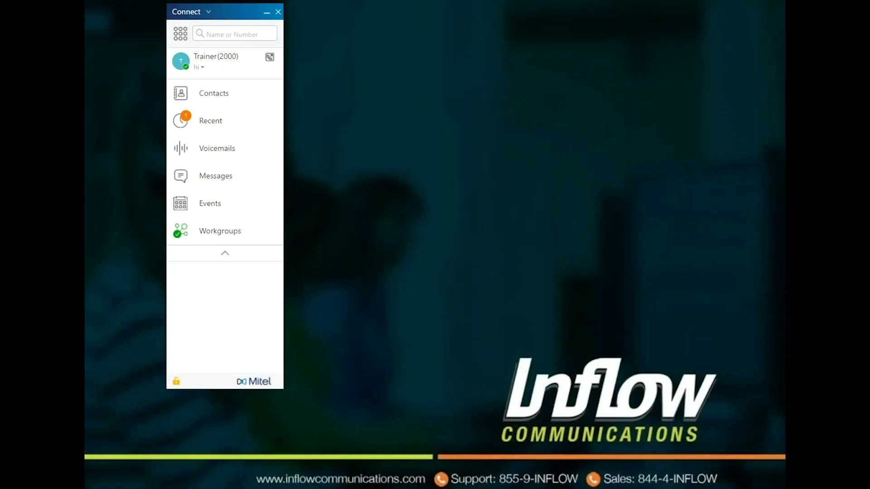
# Open the CEO chat conversation from the Messages list.
pyautogui.click(217, 176)
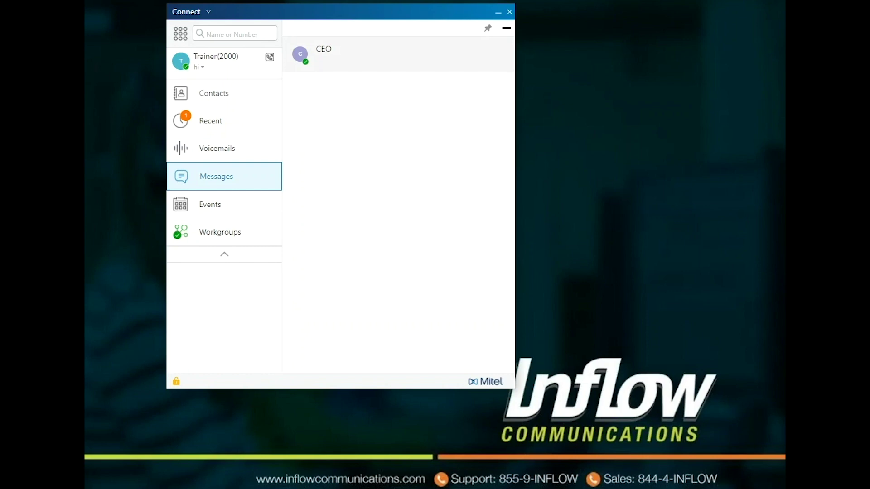
pyautogui.click(324, 54)
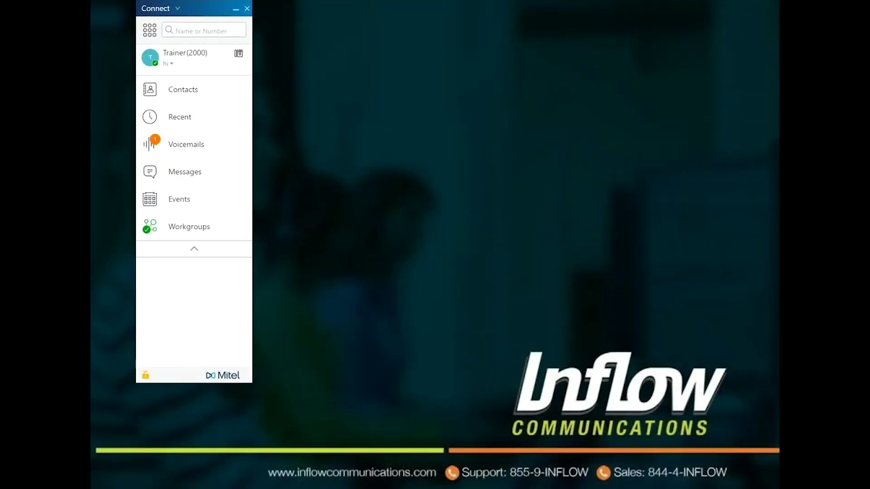
pyautogui.click(180, 200)
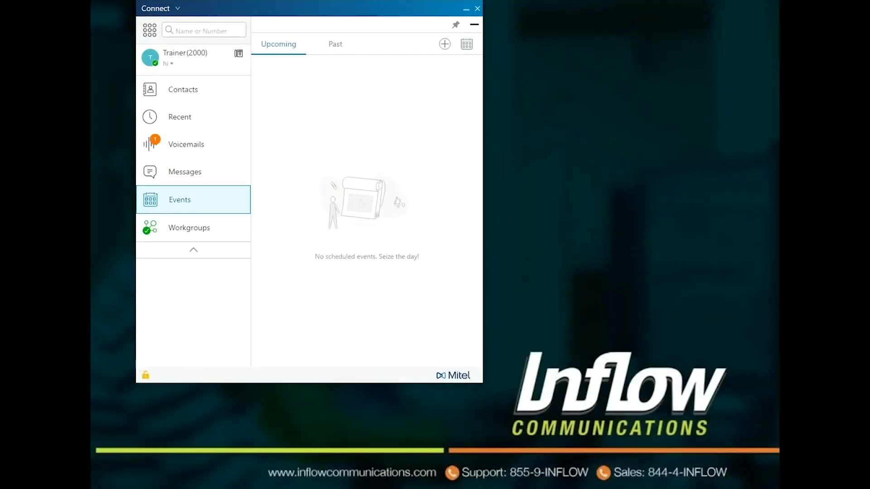
# Check the empty Past events list, then return to Upcoming events.
pyautogui.click(335, 44)
pyautogui.click(278, 44)
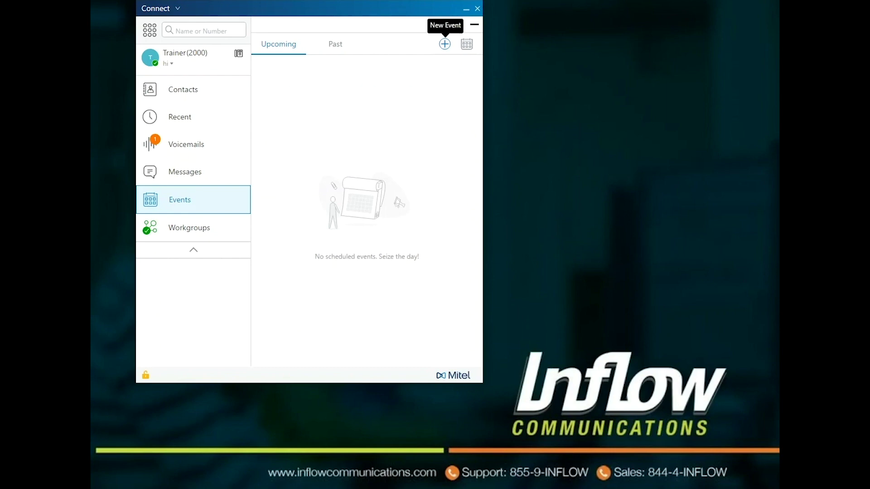
# Start a new event named 'Test', keeping its recurrence set to Once.
pyautogui.click(445, 44)
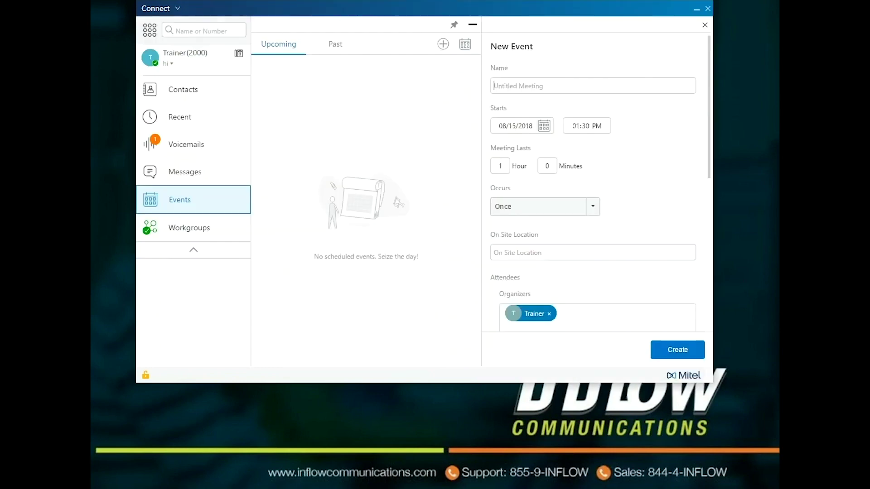
pyautogui.write('Test')
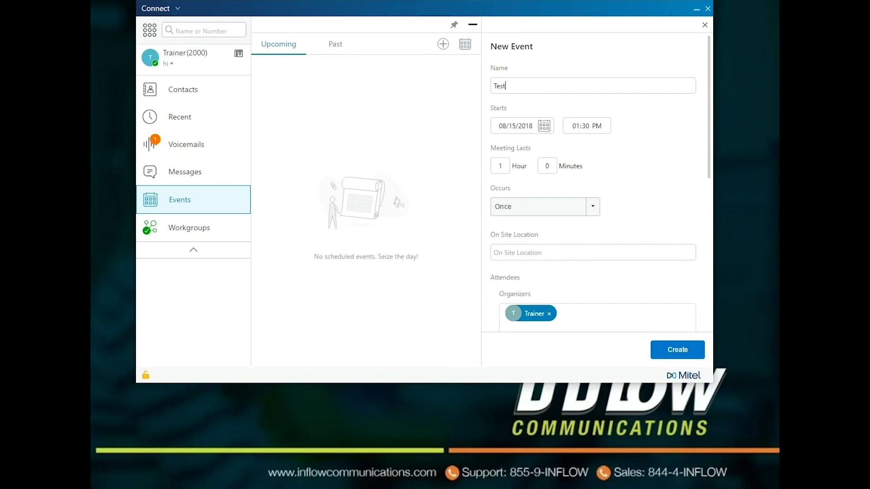
pyautogui.click(593, 207)
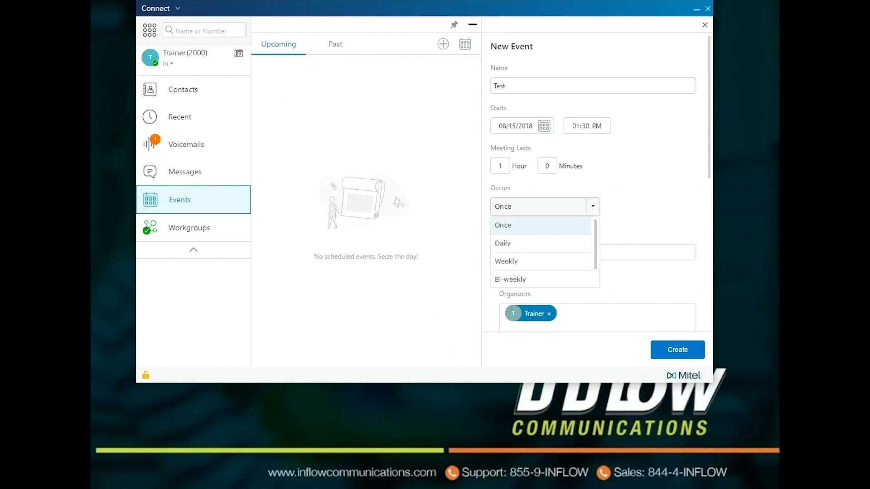
pyautogui.press('Escape')
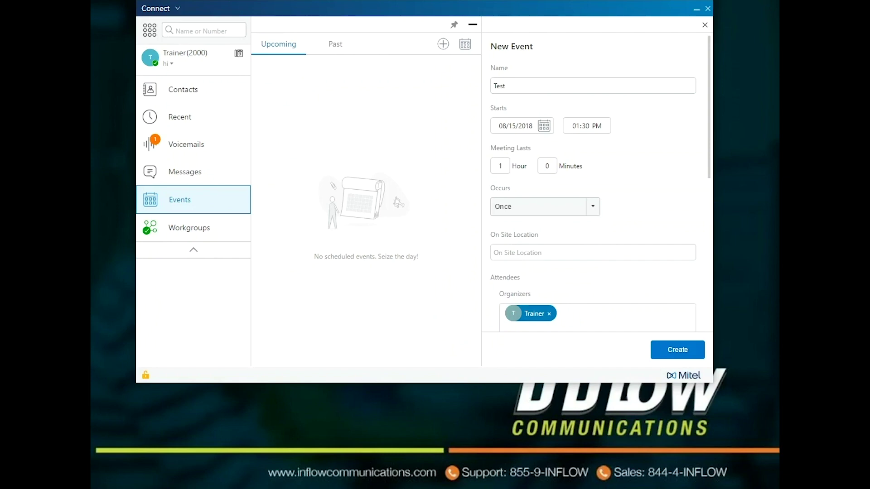
pyautogui.scroll(-4, 598, 181)
pyautogui.scroll(-2, 597, 181)
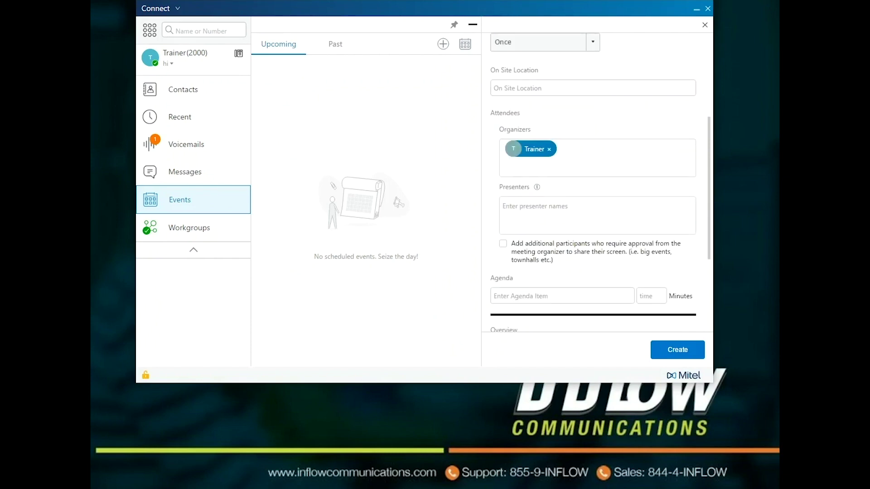
pyautogui.scroll(-2, 598, 181)
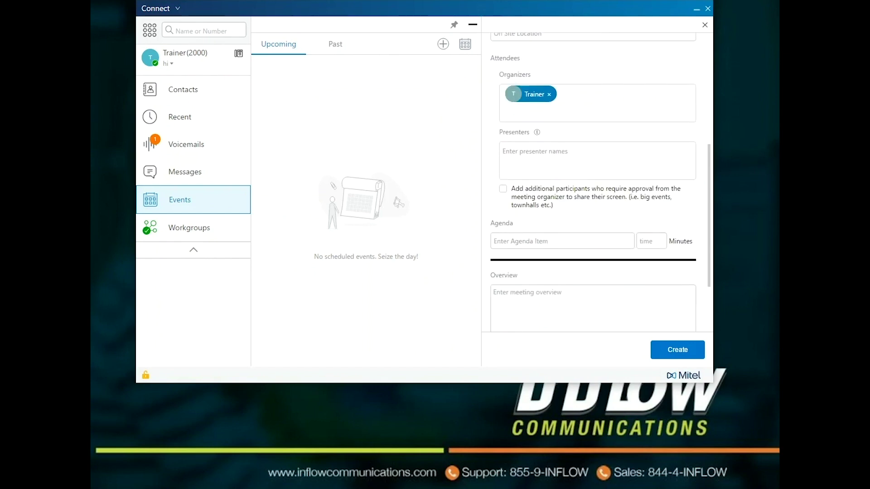
pyautogui.scroll(-2, 598, 181)
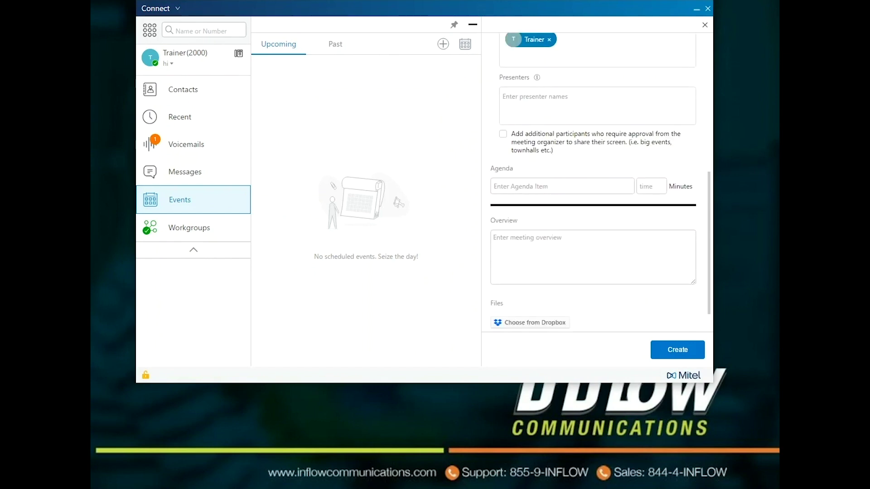
pyautogui.scroll(-1, 598, 181)
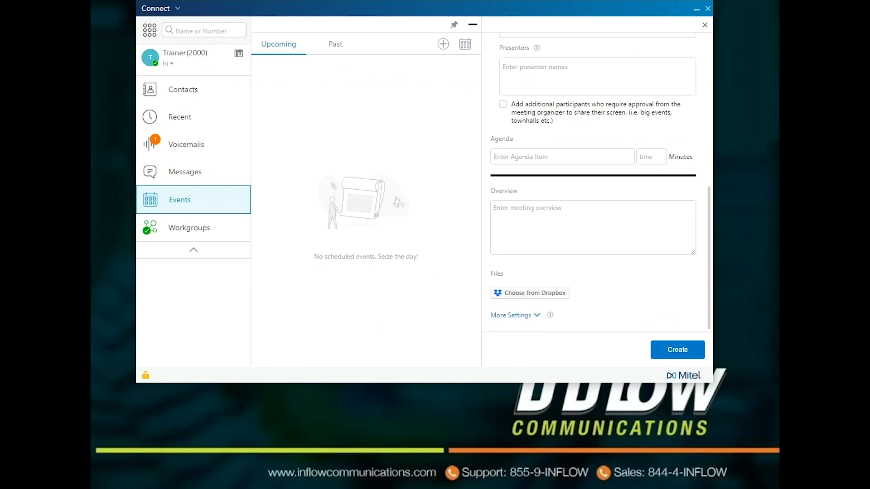
# Create the one-hour Test event on 08/15/2018 at 01:30 PM, then check the calendar picker.
pyautogui.click(511, 315)
pyautogui.scroll(-7, 598, 181)
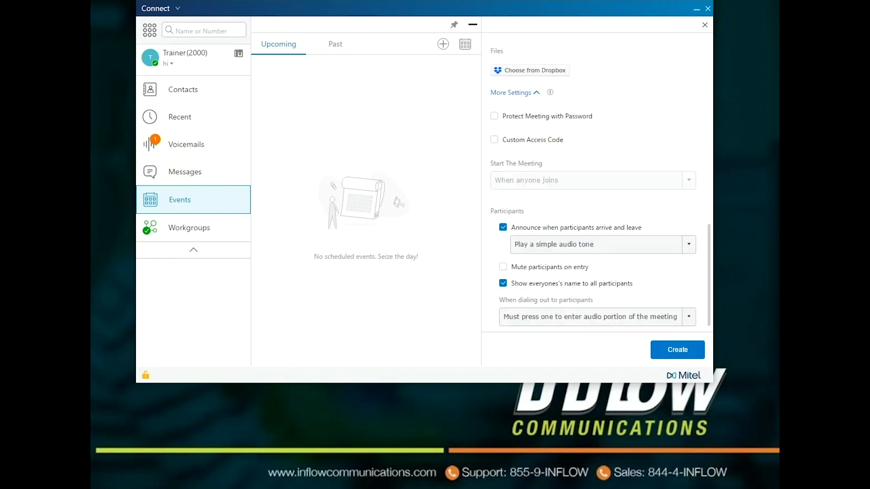
pyautogui.scroll(-1, 594, 181)
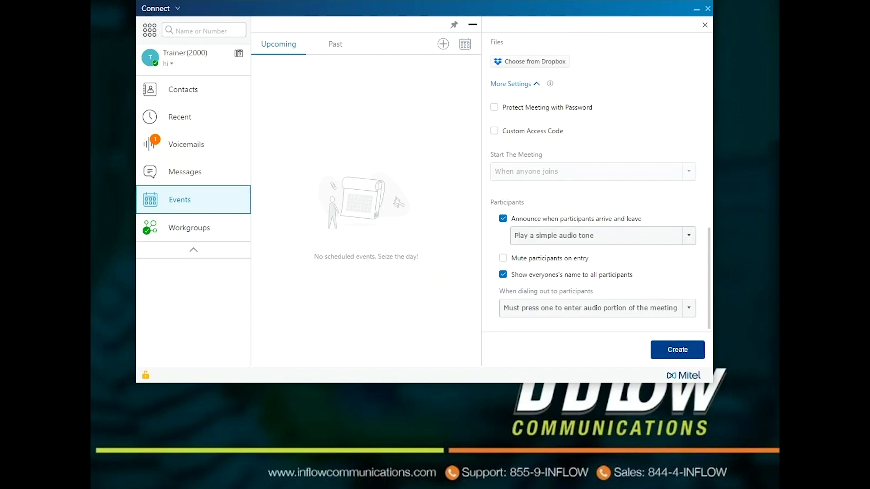
pyautogui.click(677, 350)
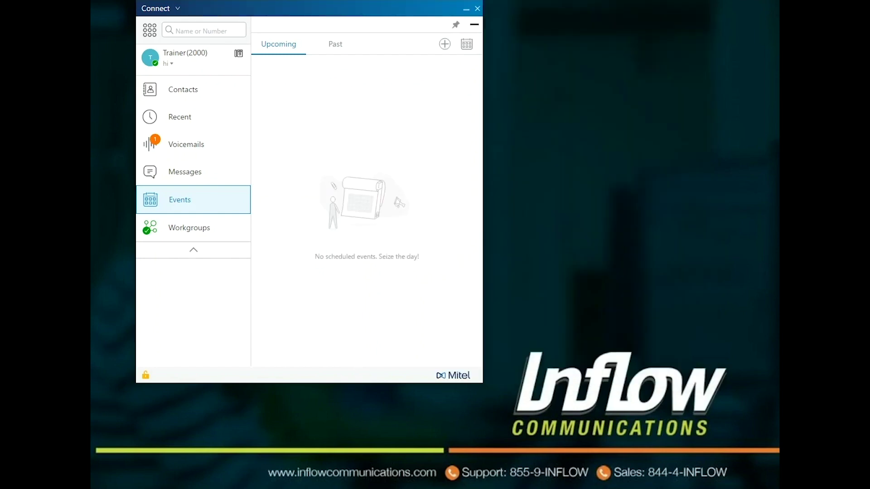
pyautogui.click(467, 44)
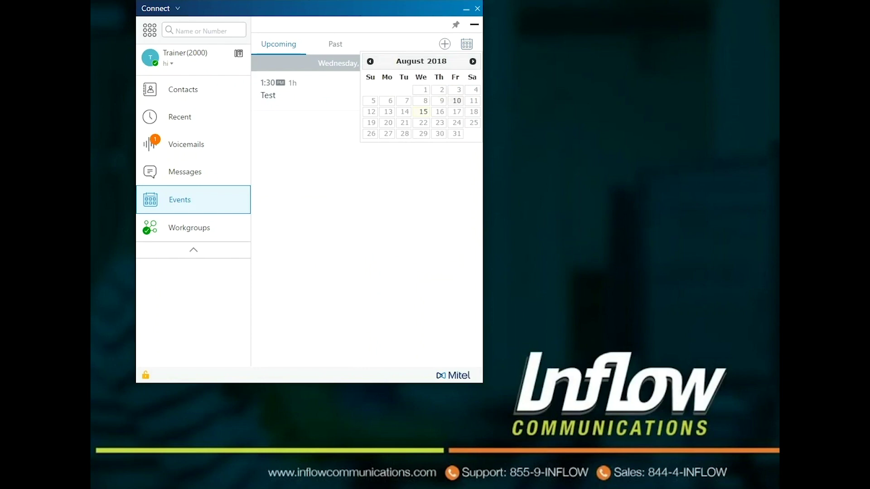
pyautogui.press('Escape')
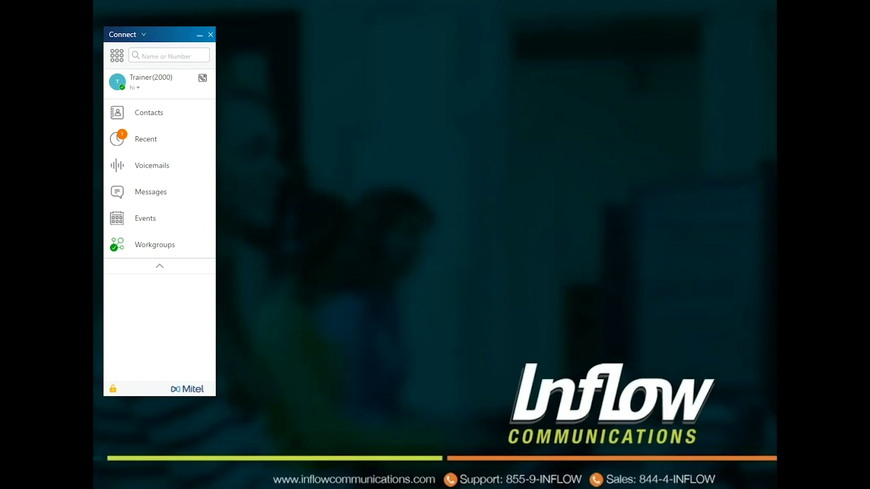
# Show the Training Workgroup with its queue statistics and mute its alert sound.
pyautogui.click(155, 245)
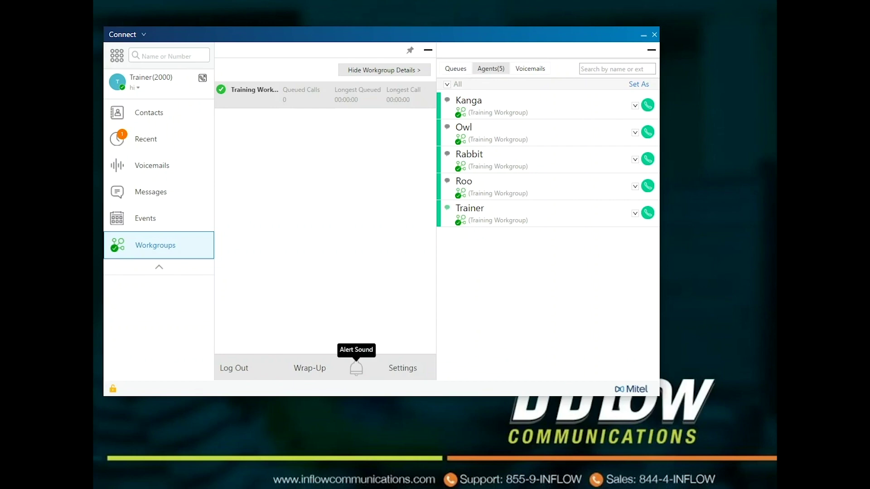
pyautogui.click(356, 368)
# Unmute the workgroup alert, review its voicemails and agents, then dismiss an agent's Log Out/Wrap-Up popup.
pyautogui.click(356, 368)
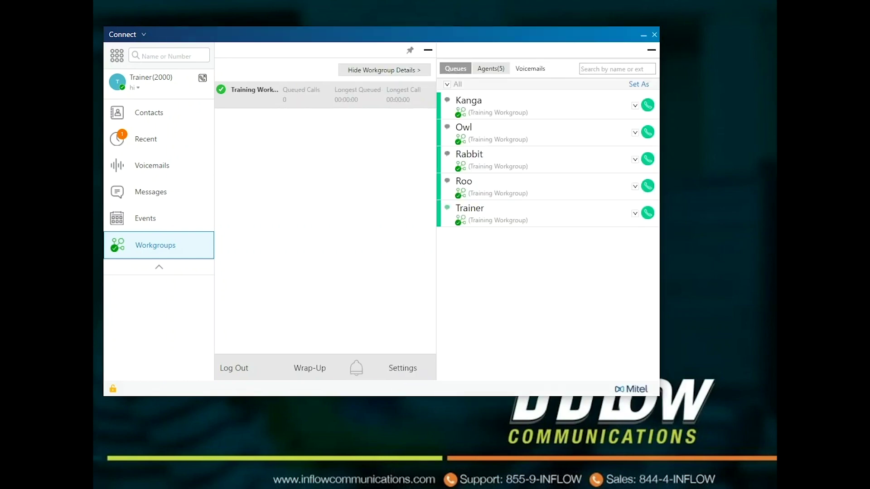
pyautogui.click(530, 68)
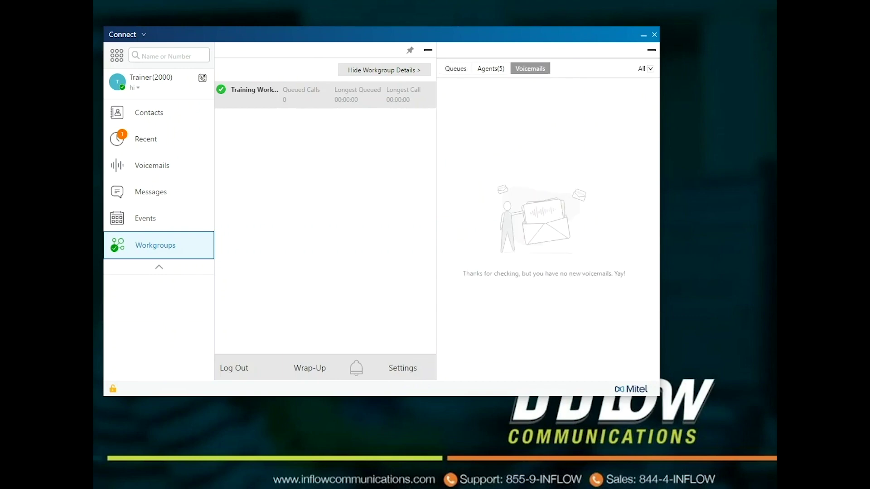
pyautogui.click(491, 69)
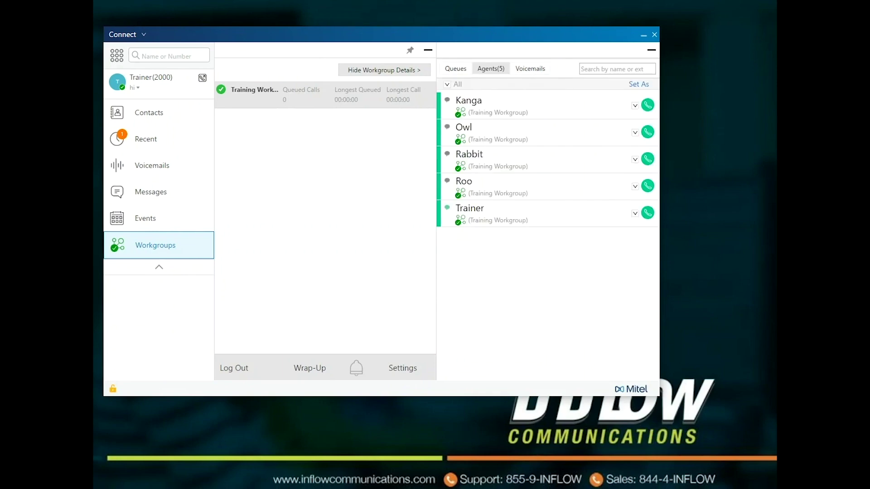
pyautogui.click(461, 139)
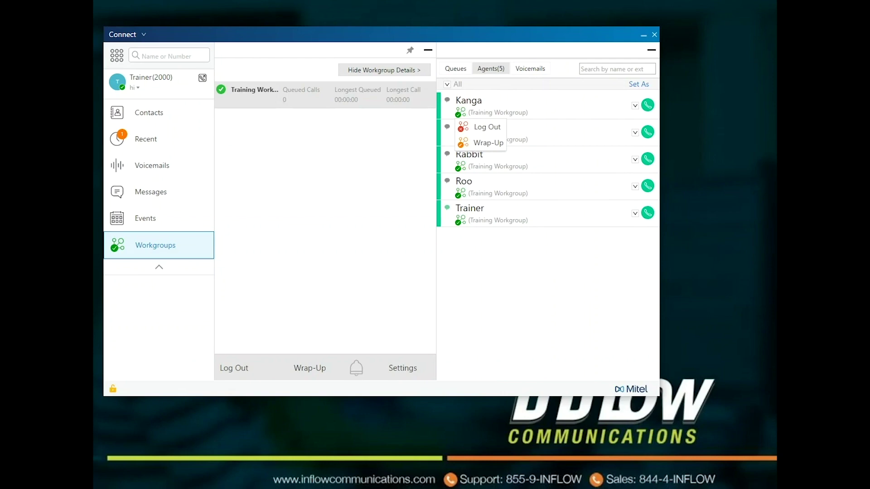
pyautogui.press('Escape')
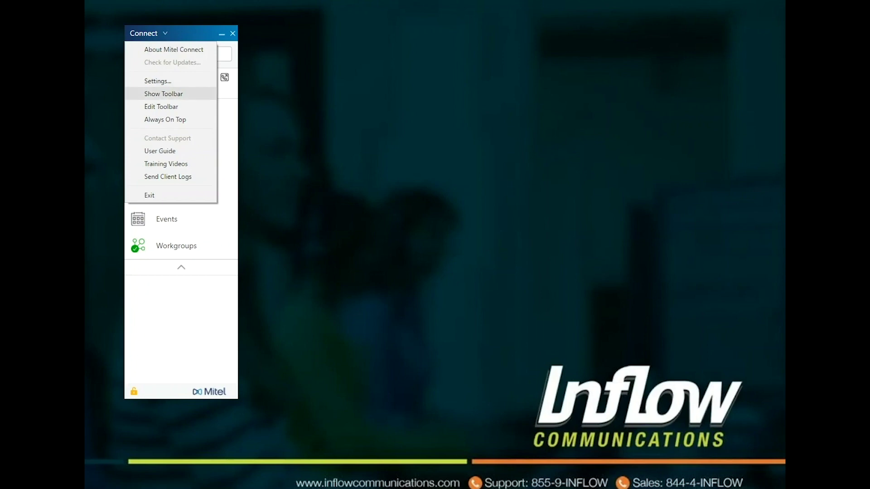
# Show the quick-dial toolbar, then toggle its Login and Logout buttons off and back on.
pyautogui.press('Return')
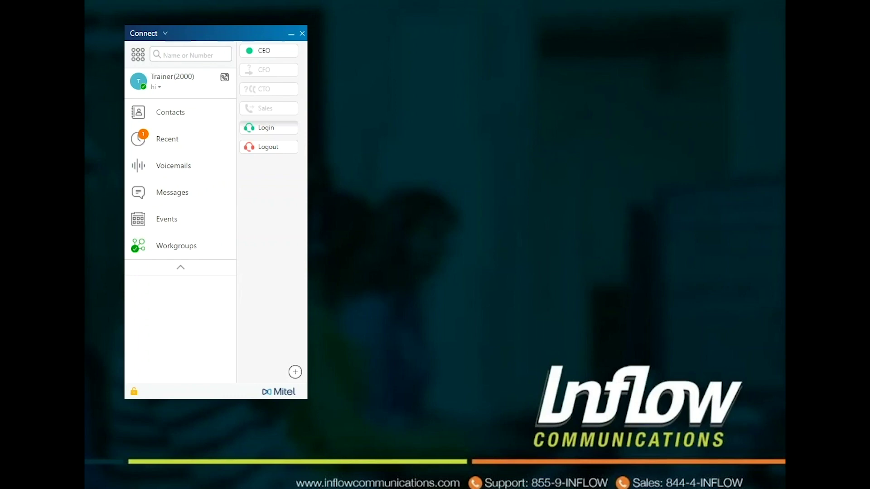
pyautogui.click(147, 33)
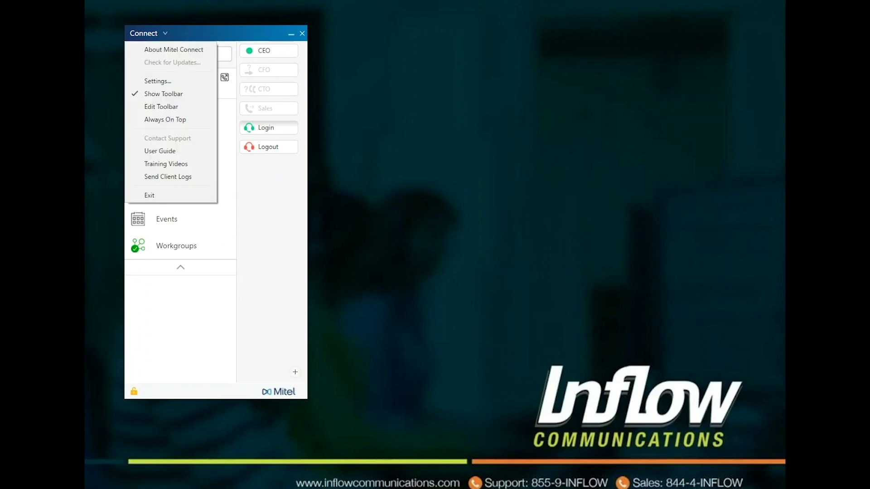
pyautogui.click(161, 106)
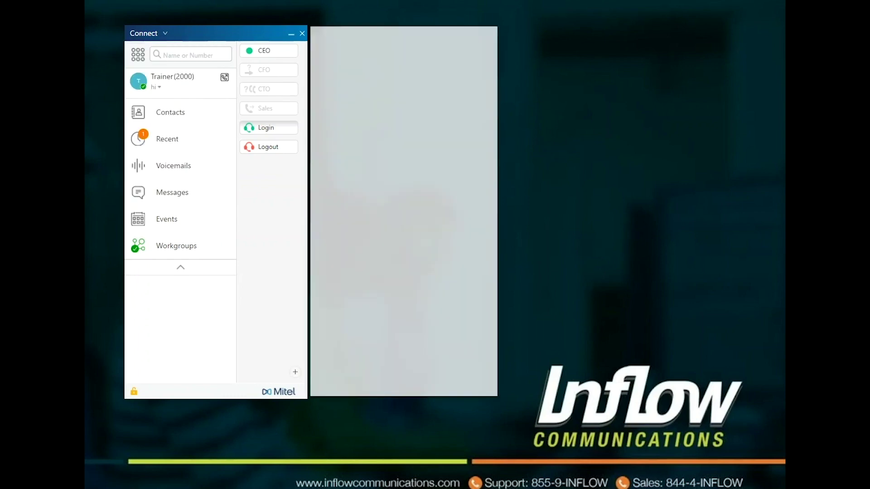
pyautogui.click(319, 229)
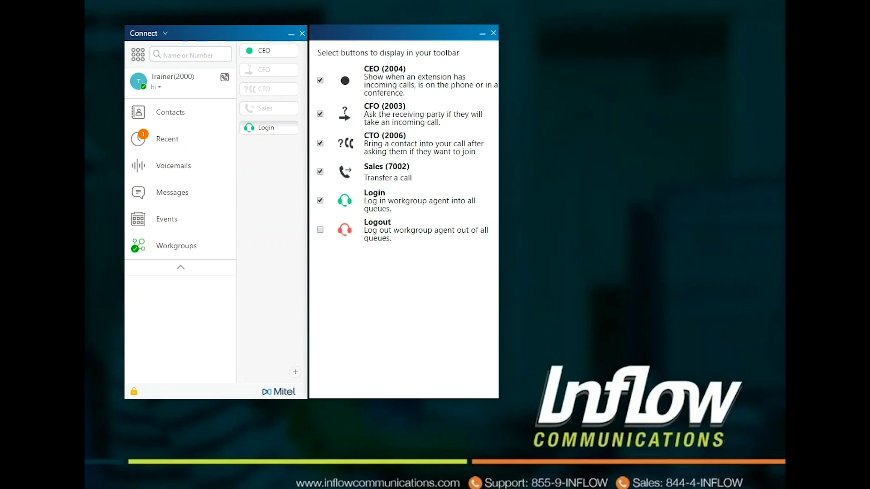
pyautogui.click(320, 200)
pyautogui.click(320, 200)
pyautogui.click(320, 229)
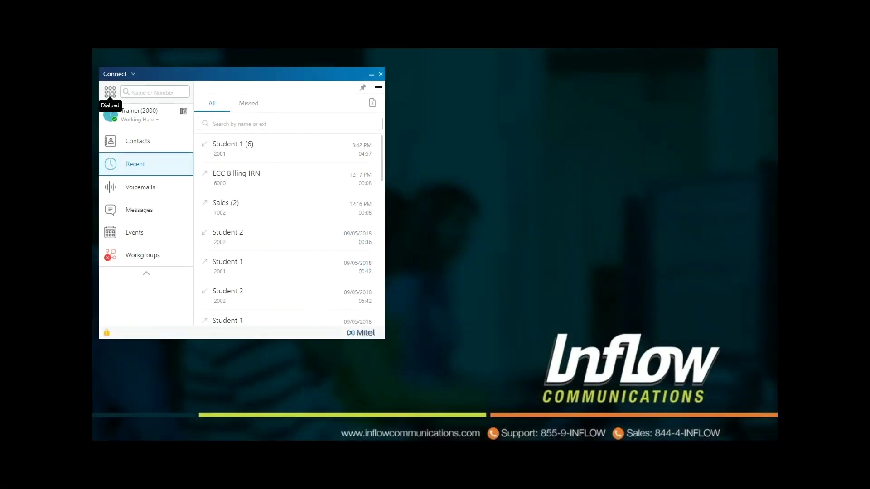
# Call the CFO at extension 2003 from the Favorites contacts list.
pyautogui.click(154, 92)
pyautogui.click(138, 141)
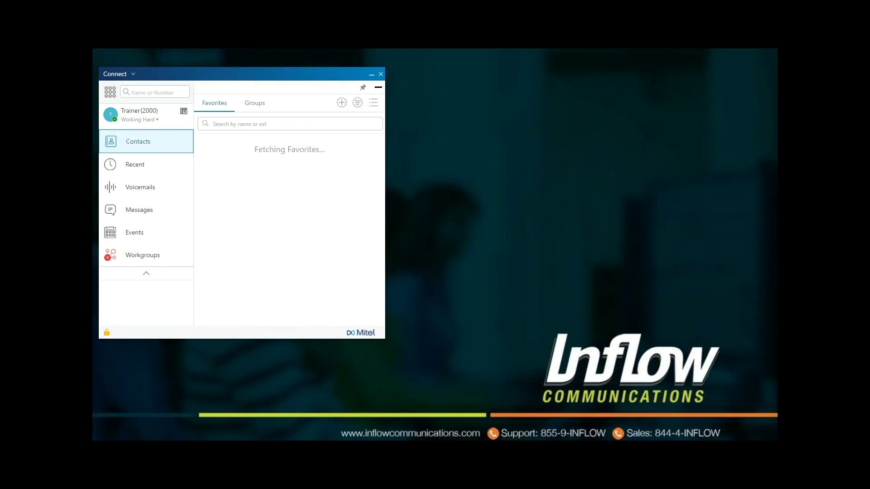
pyautogui.click(135, 164)
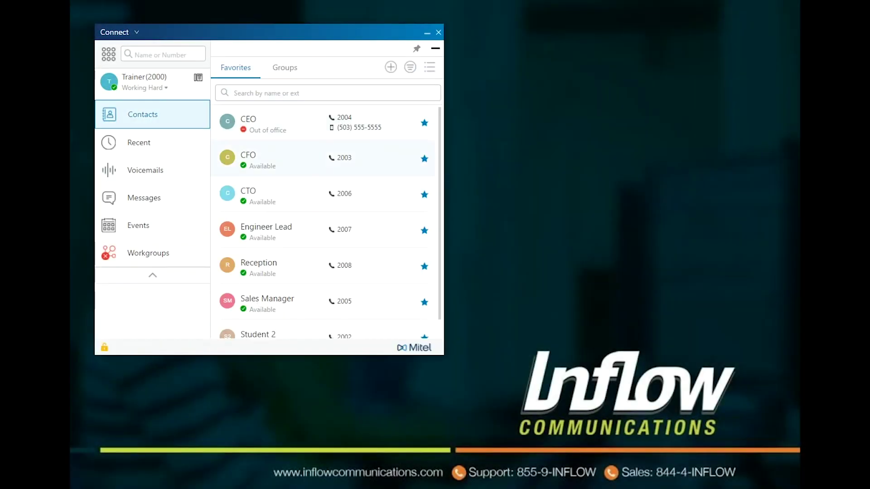
pyautogui.moveTo(327, 159)
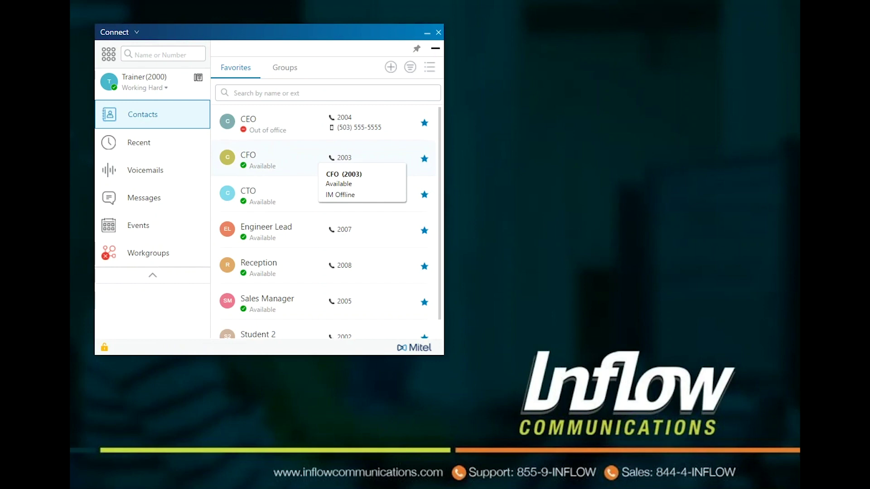
pyautogui.click(338, 158)
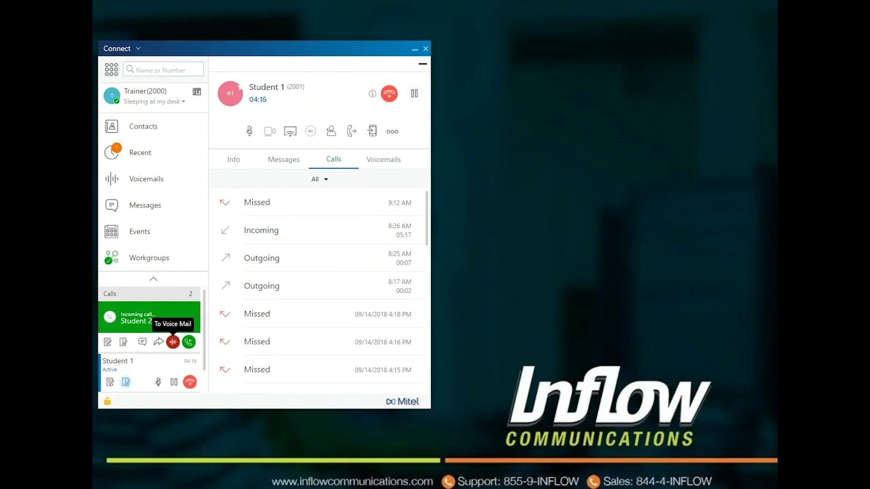
# Answer Student 2, merge them with Student 1 into a conference, then drop Student 2.
pyautogui.click(189, 342)
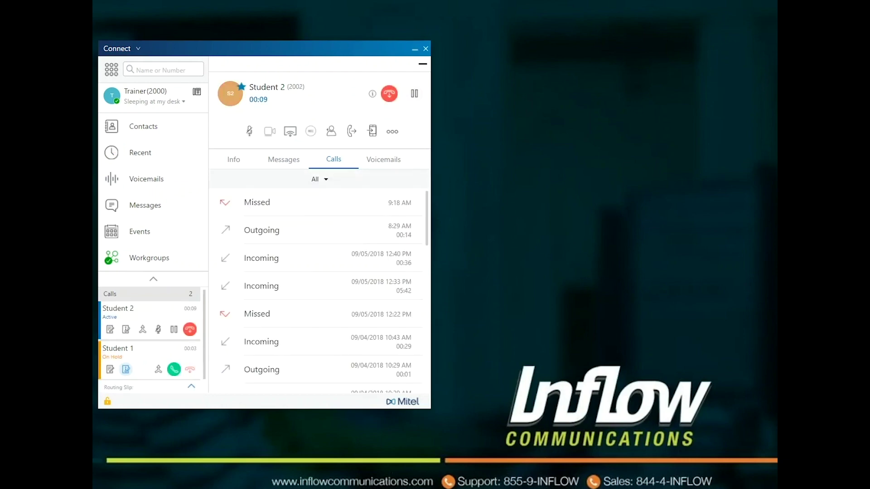
pyautogui.click(174, 370)
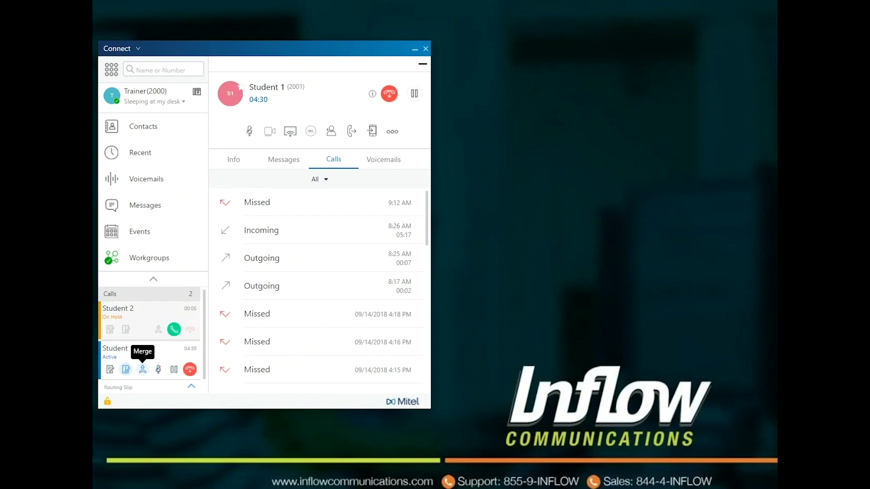
pyautogui.click(142, 370)
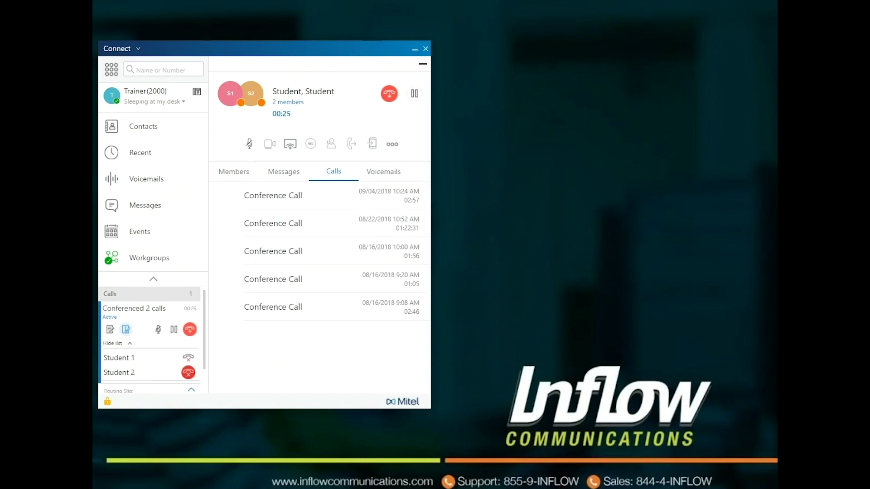
pyautogui.click(188, 372)
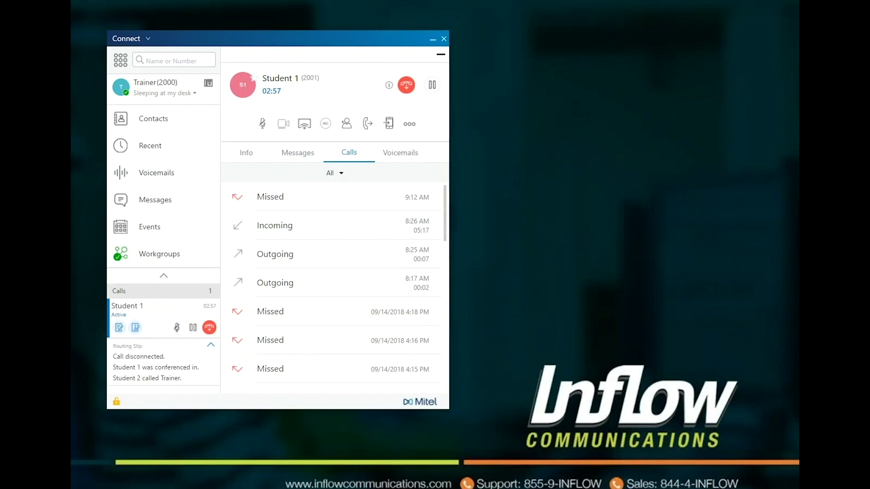
pyautogui.click(119, 327)
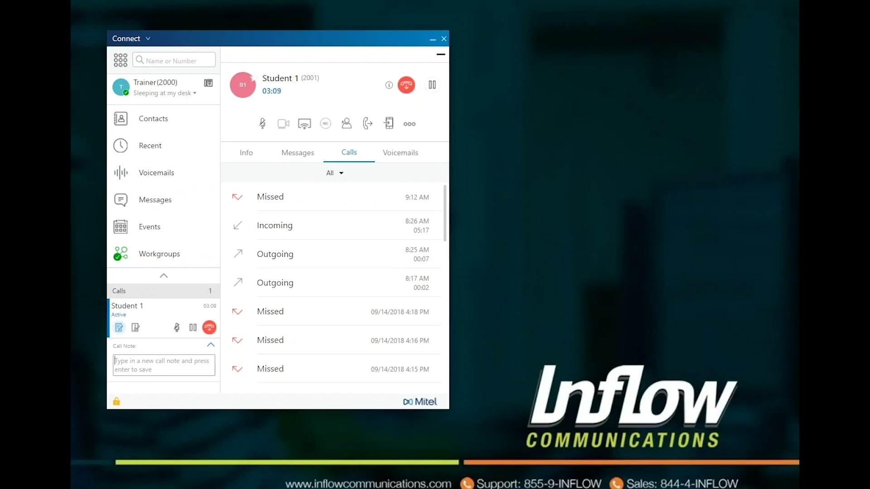
# Save the call note 'hi' on Student 1's call.
pyautogui.write('hi')
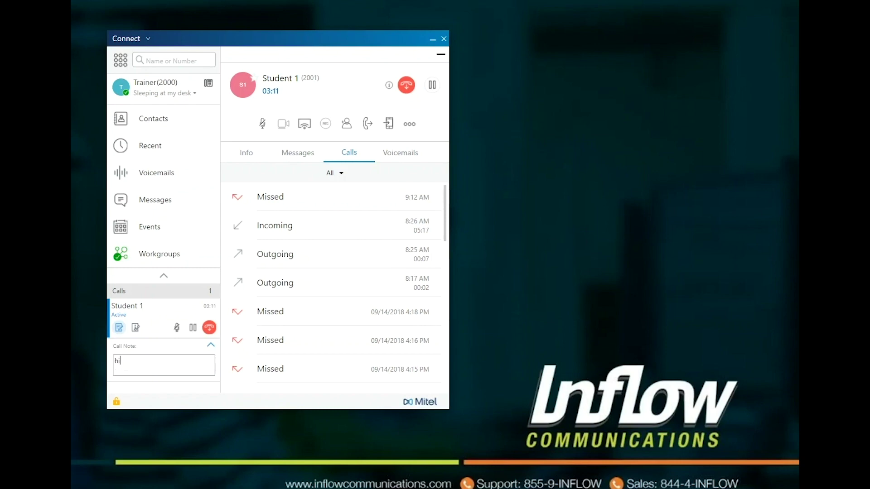
pyautogui.press('Return')
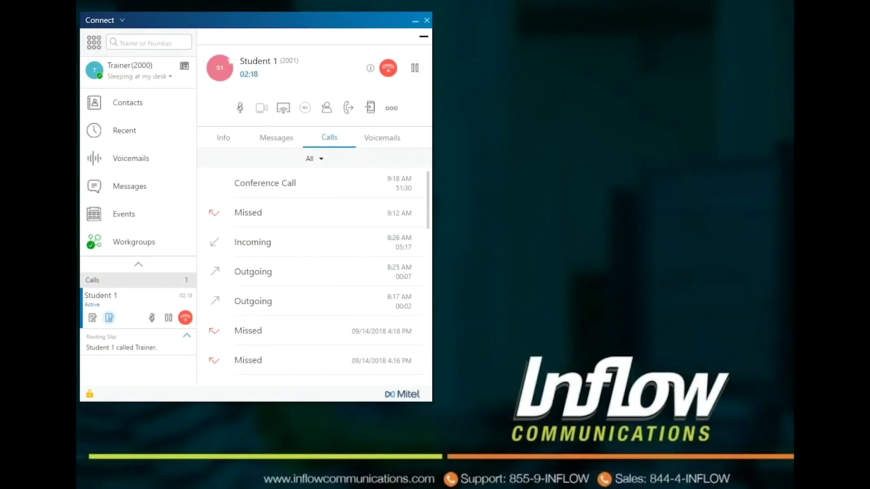
# Begin transferring Student 1's call and choose the CFO as the target.
pyautogui.click(348, 108)
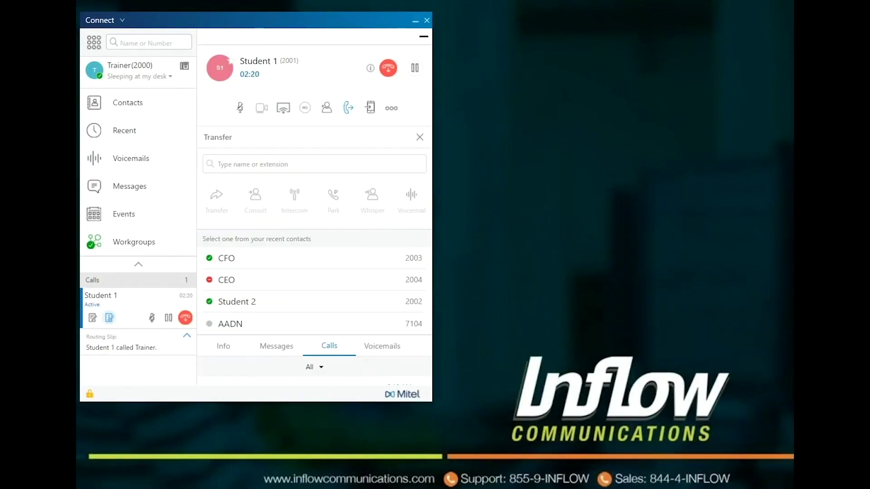
pyautogui.write('cf')
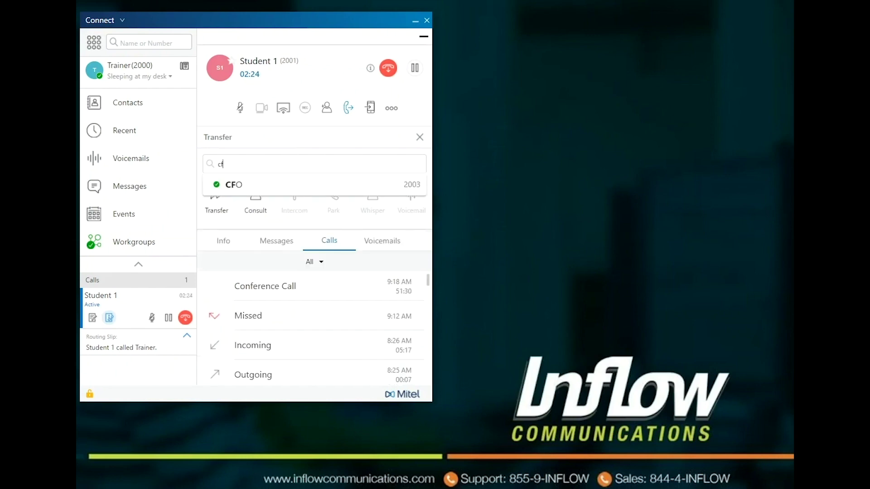
pyautogui.press('BackSpace')
pyautogui.press('BackSpace')
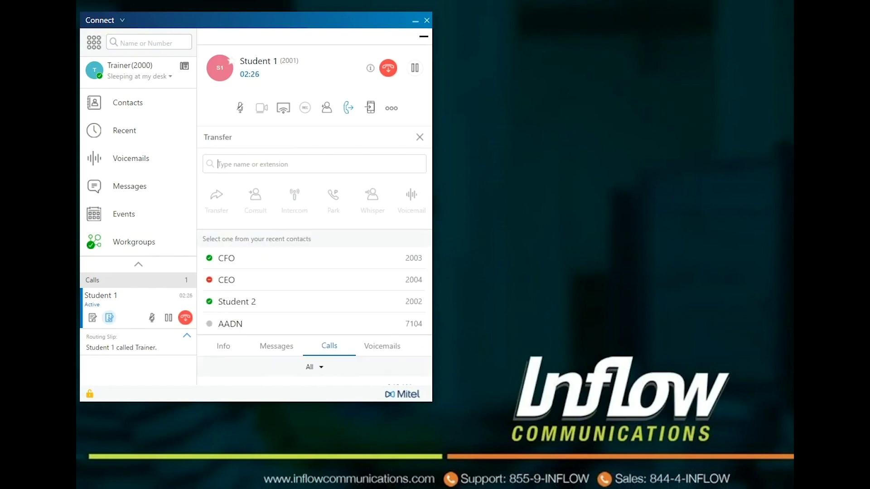
pyautogui.click(226, 258)
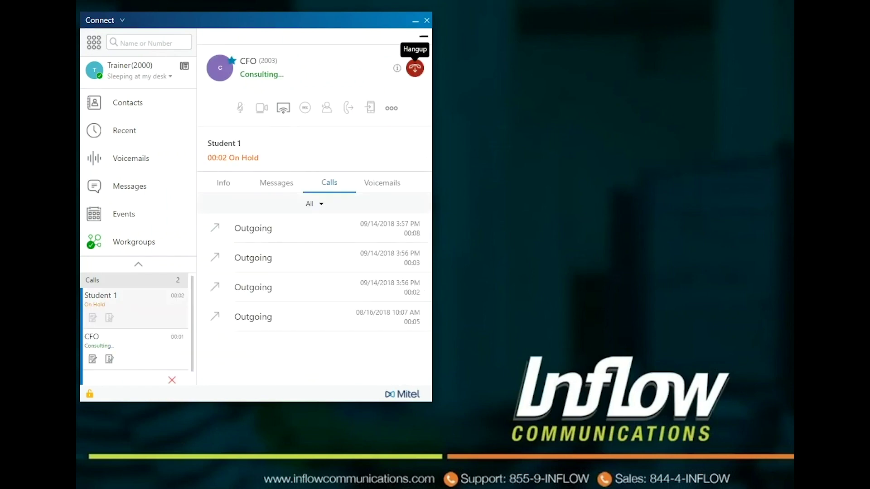
# Hang up the CFO consult, resume Student 1, then reselect CFO for transfer and view Park options.
pyautogui.click(414, 68)
pyautogui.click(414, 68)
pyautogui.click(348, 107)
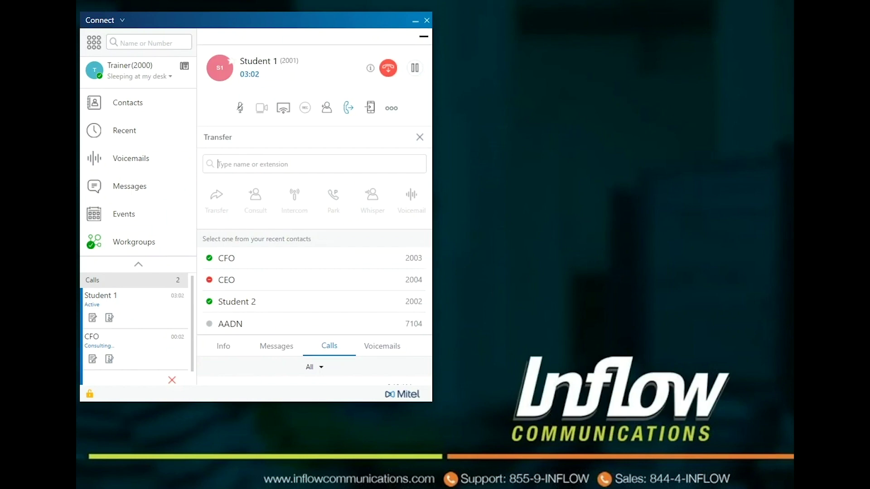
pyautogui.write('cfo')
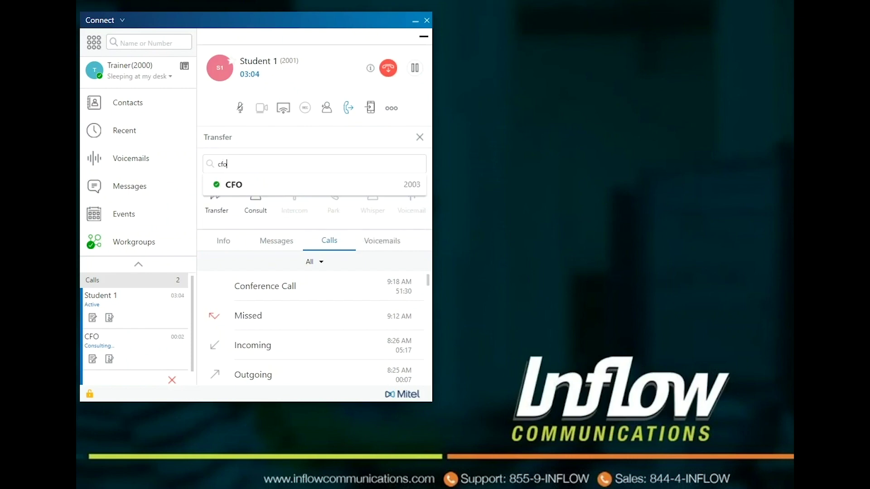
pyautogui.press('Down')
pyautogui.press('Return')
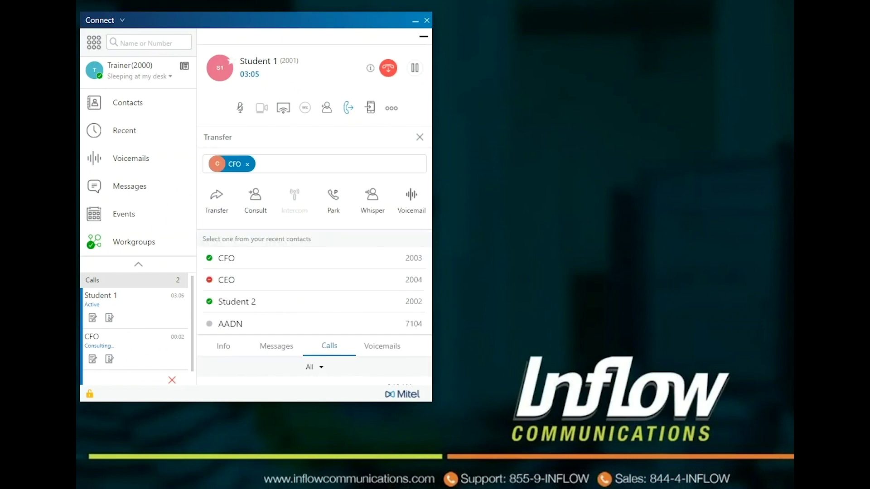
pyautogui.click(333, 194)
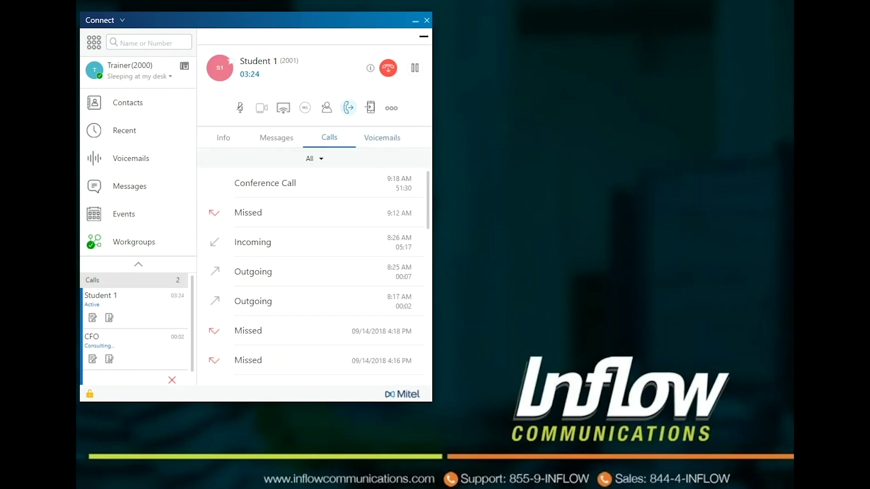
pyautogui.click(348, 107)
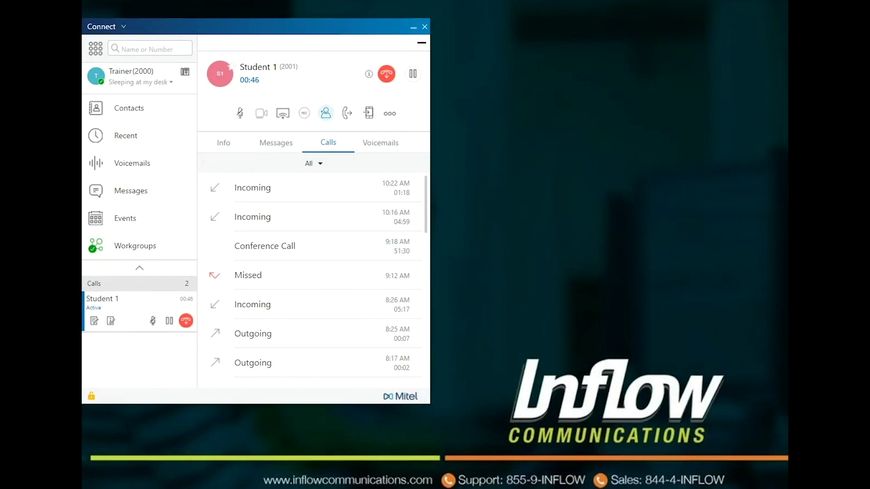
# Add Student 2 as a participant on Student 1's call and start a consult.
pyautogui.click(326, 113)
pyautogui.write('st')
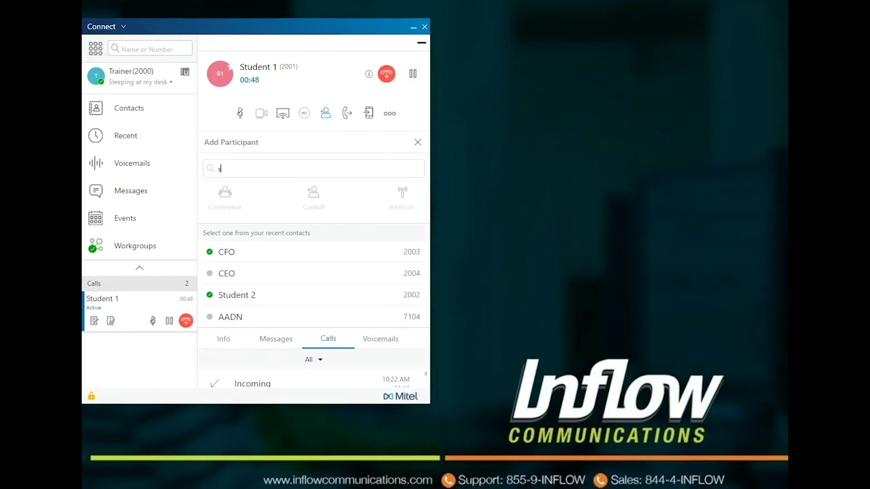
pyautogui.press('Down')
pyautogui.press('Down')
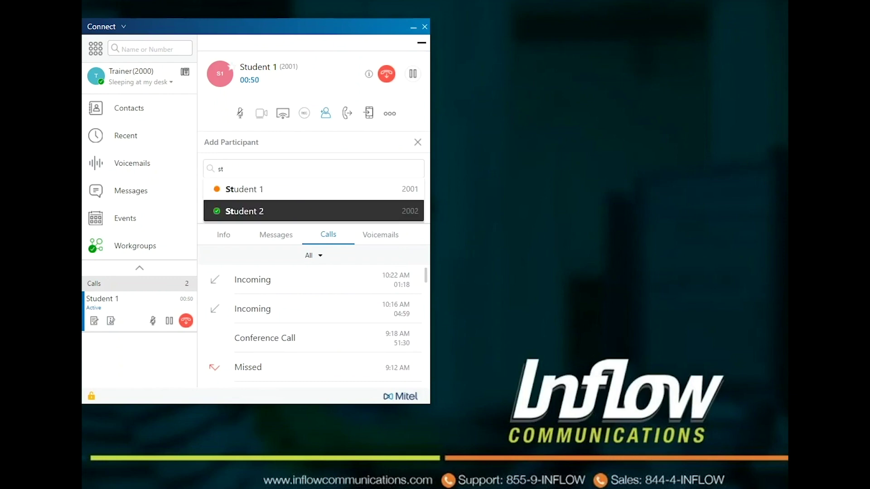
pyautogui.press('Return')
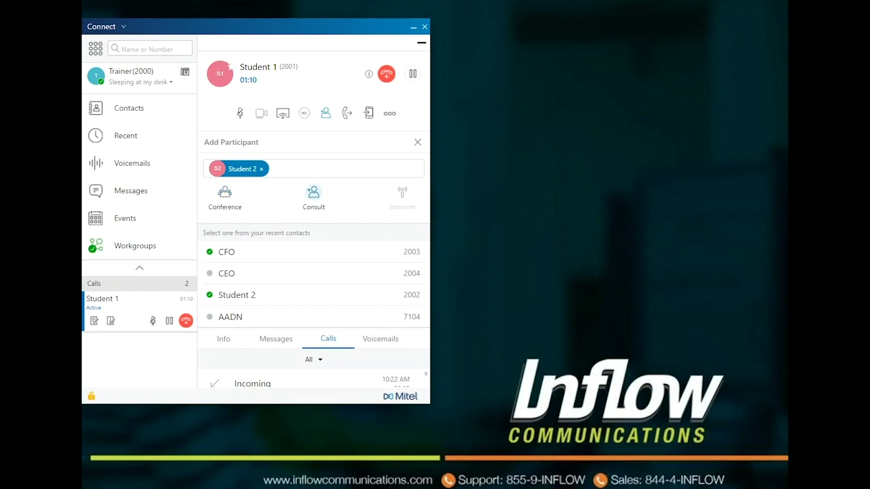
pyautogui.click(314, 192)
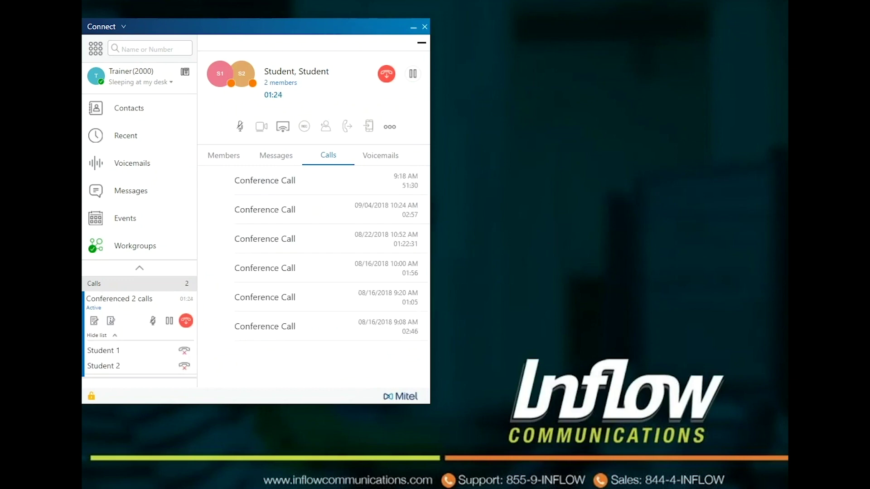
# Hang up Student 2 in the conference list, keeping Student 1 (2001) connected.
pyautogui.click(184, 366)
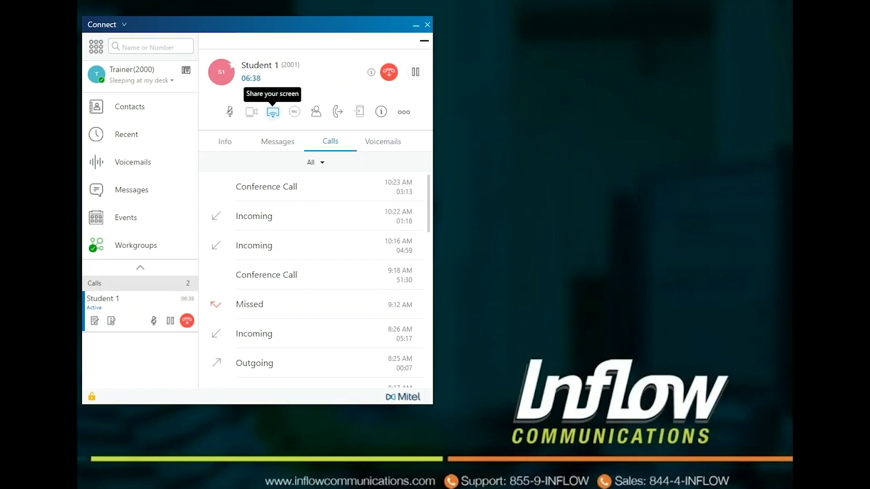
pyautogui.click(273, 112)
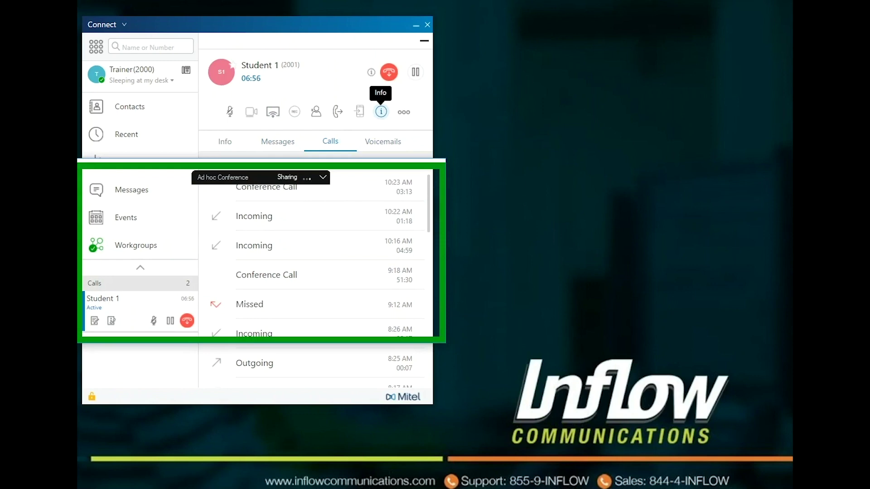
pyautogui.click(381, 112)
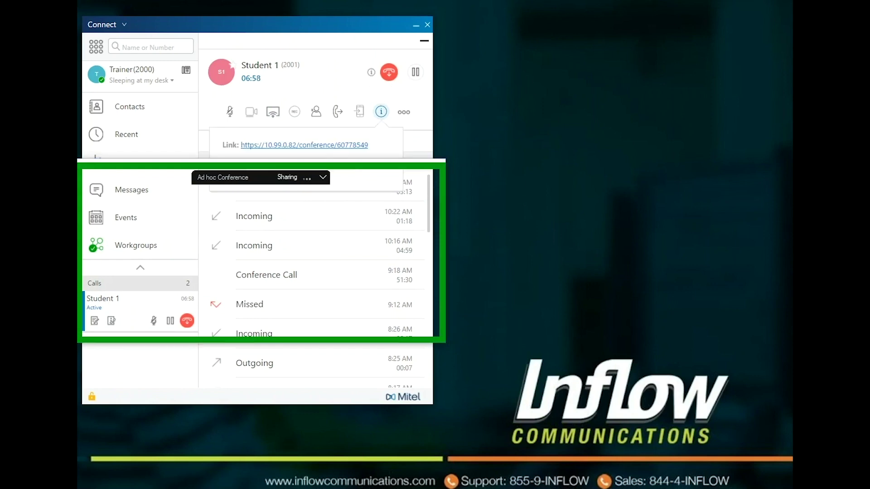
pyautogui.press('Escape')
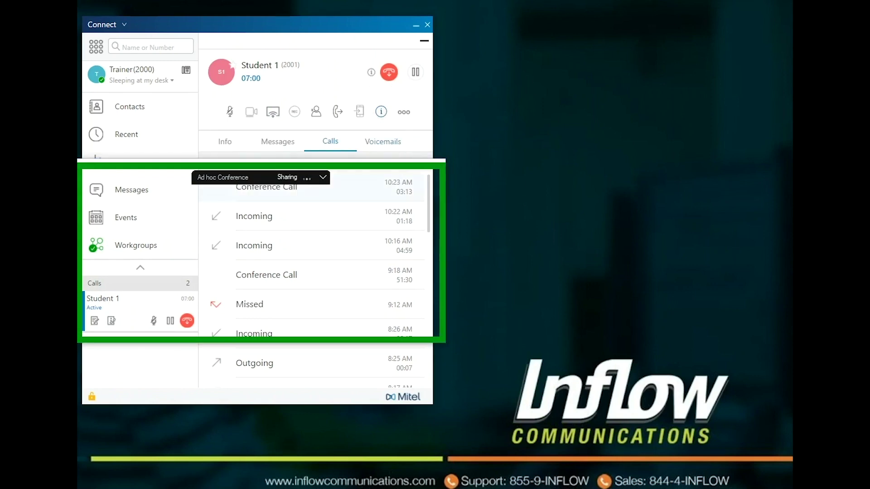
pyautogui.moveTo(295, 188)
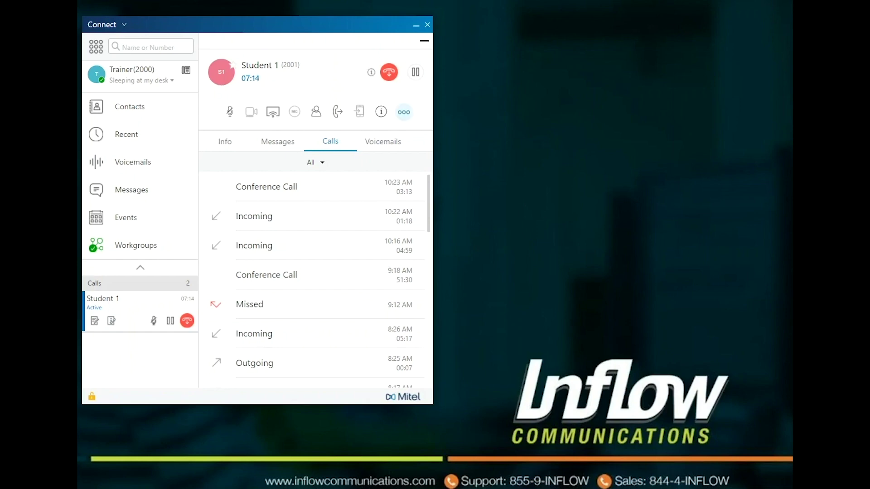
# Look at the transfer options for the Student 1 call under More, then dismiss them.
pyautogui.click(403, 111)
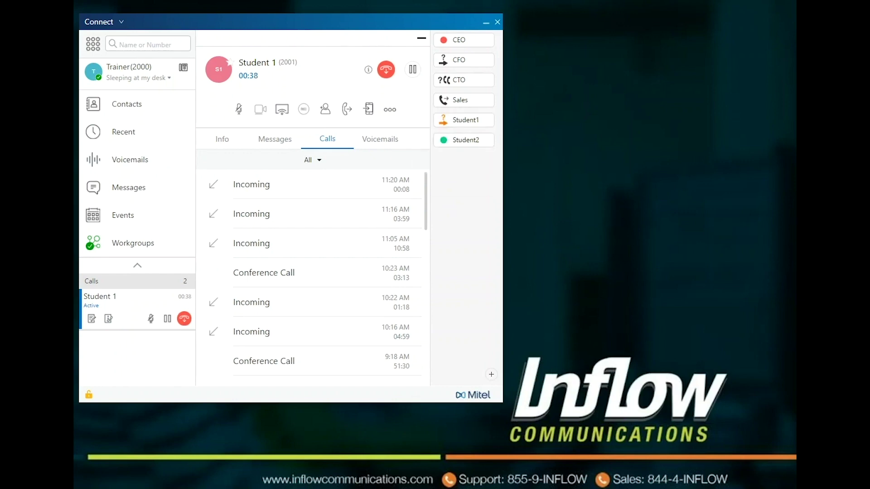
pyautogui.click(347, 109)
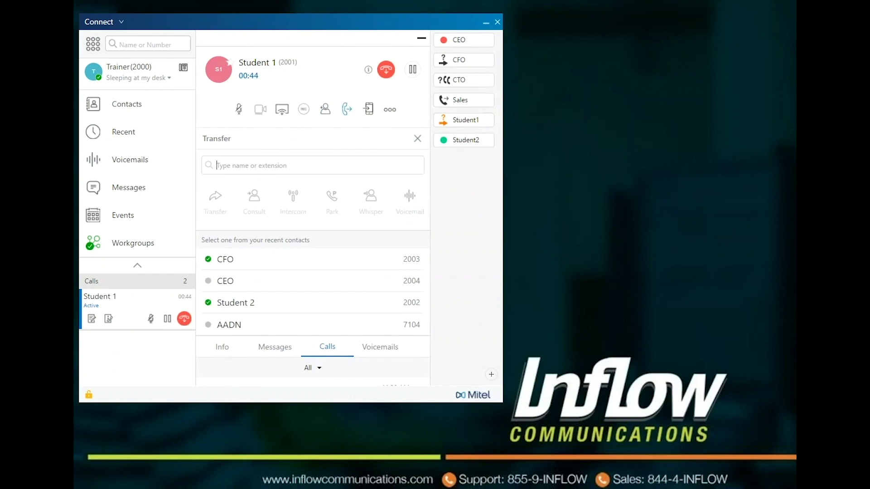
pyautogui.press('Escape')
# Show Contacts and drag the Student 1 call onto Student 2 to reveal transfer choices.
pyautogui.click(127, 104)
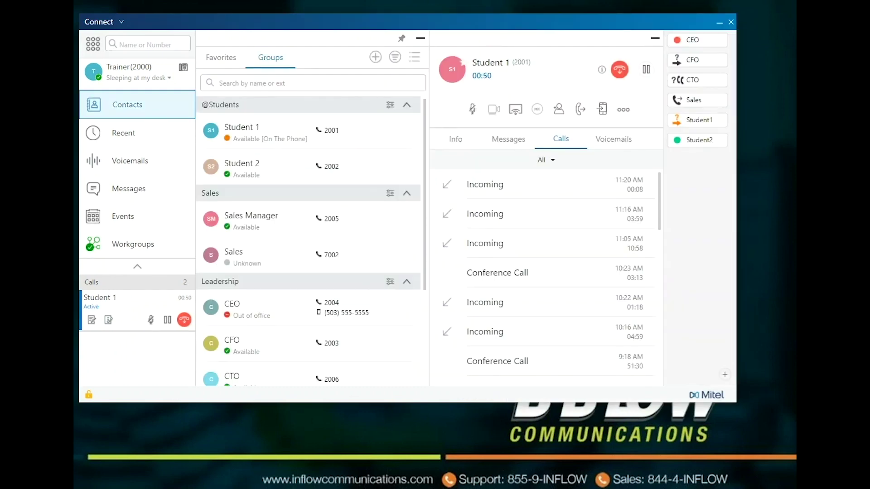
pyautogui.moveTo(136, 302); pyautogui.dragTo(263, 179)
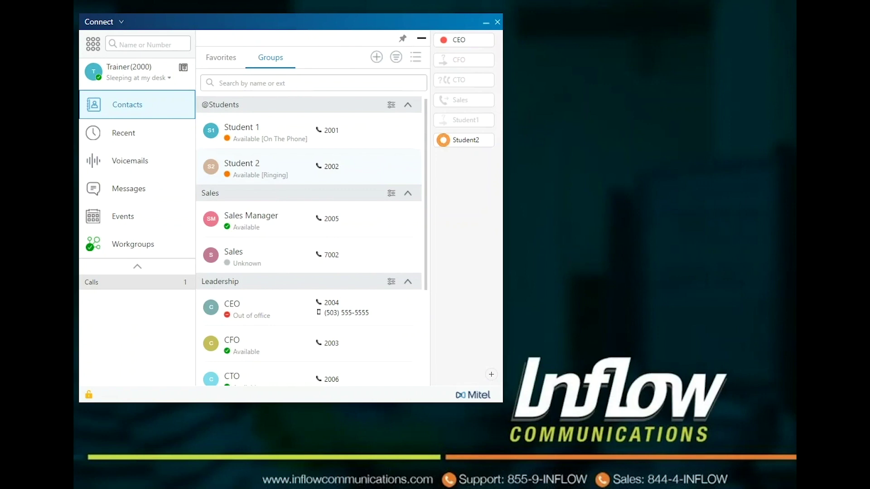
pyautogui.click(341, 208)
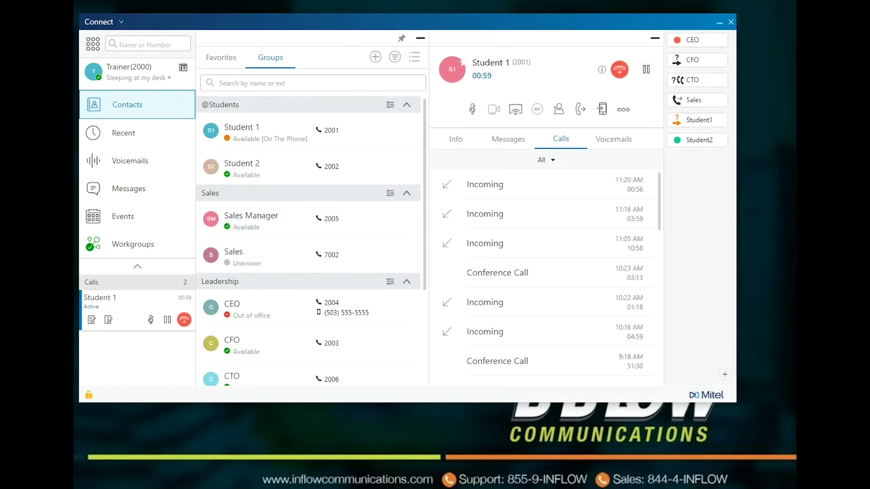
pyautogui.click(252, 83)
pyautogui.moveTo(136, 302); pyautogui.dragTo(241, 185)
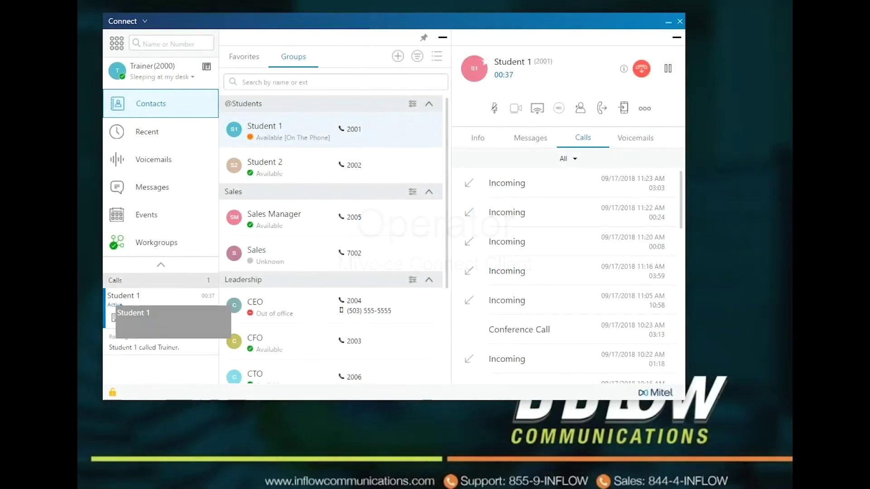
# Transfer the Student 1 call by dropping it on a contact, then set Student 2 to Out of office.
pyautogui.moveTo(131, 299); pyautogui.dragTo(297, 183)
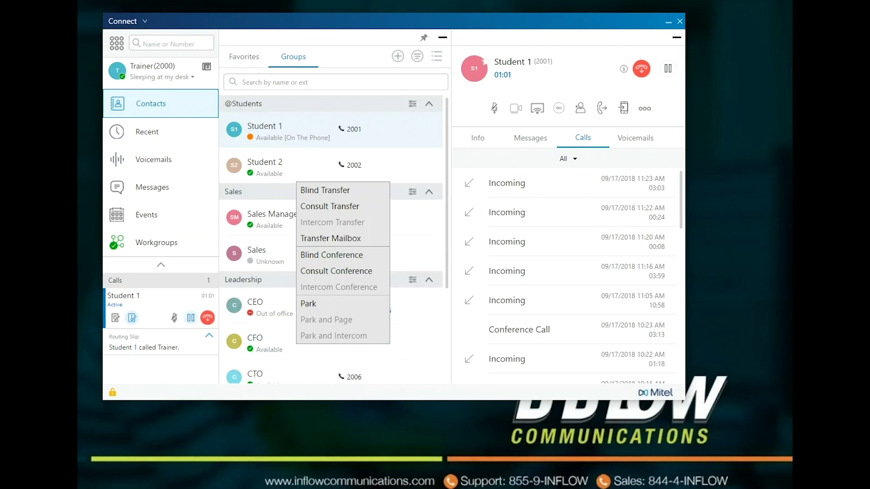
pyautogui.click(208, 317)
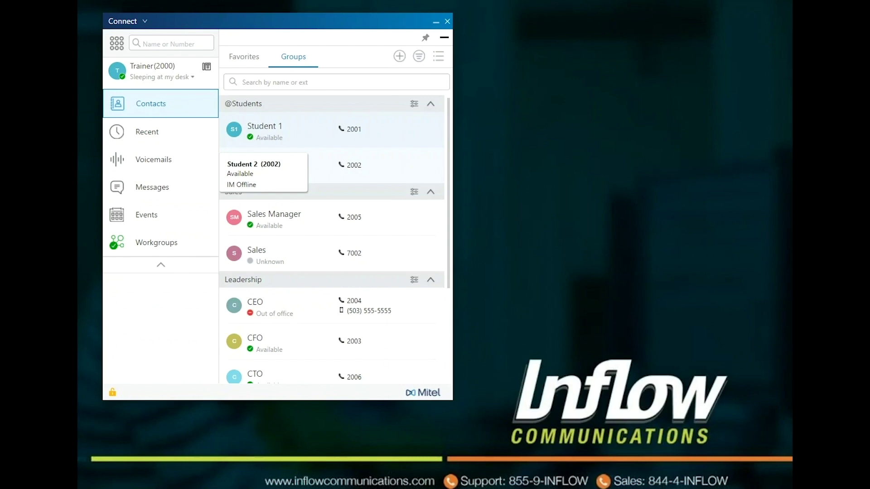
pyautogui.rightClick(315, 159)
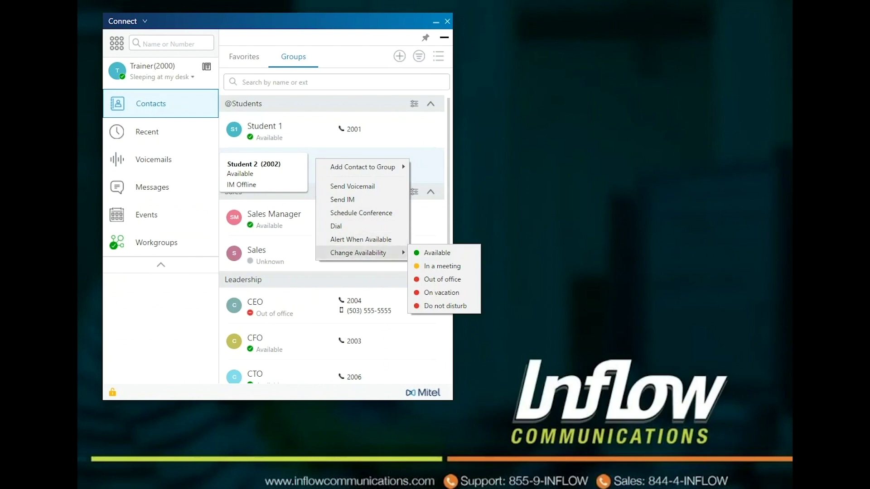
pyautogui.click(443, 279)
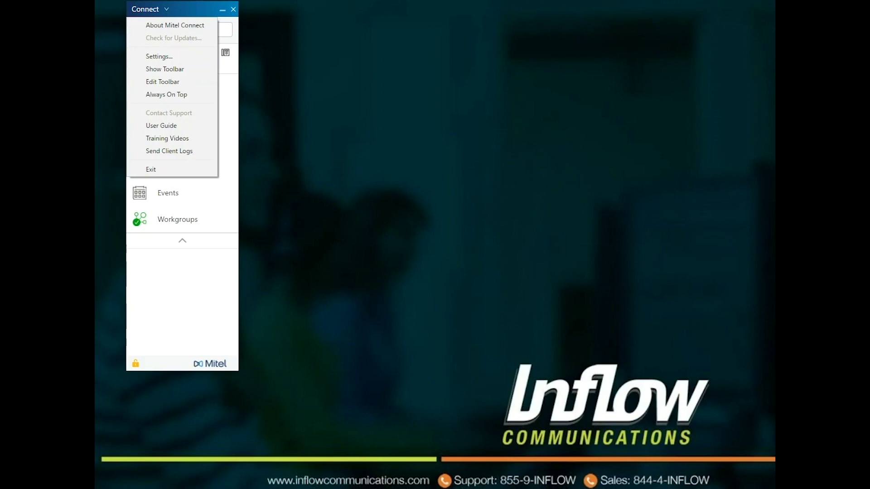
# In Settings, enable Automatically launch Mitel Connect and review the Access and AD Credentials tabs.
pyautogui.click(159, 56)
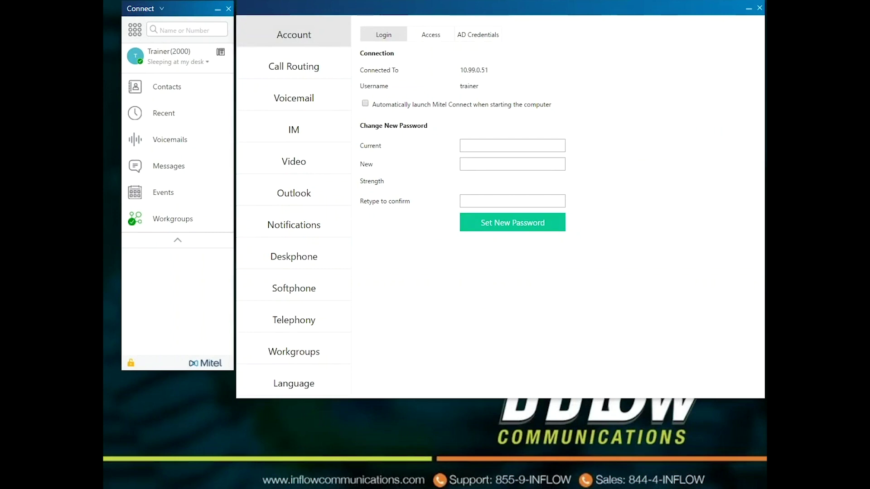
pyautogui.click(365, 103)
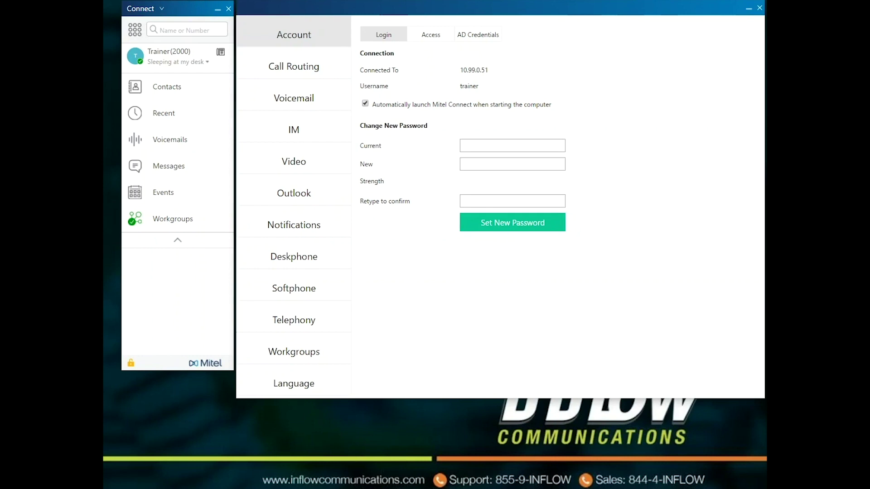
pyautogui.click(431, 35)
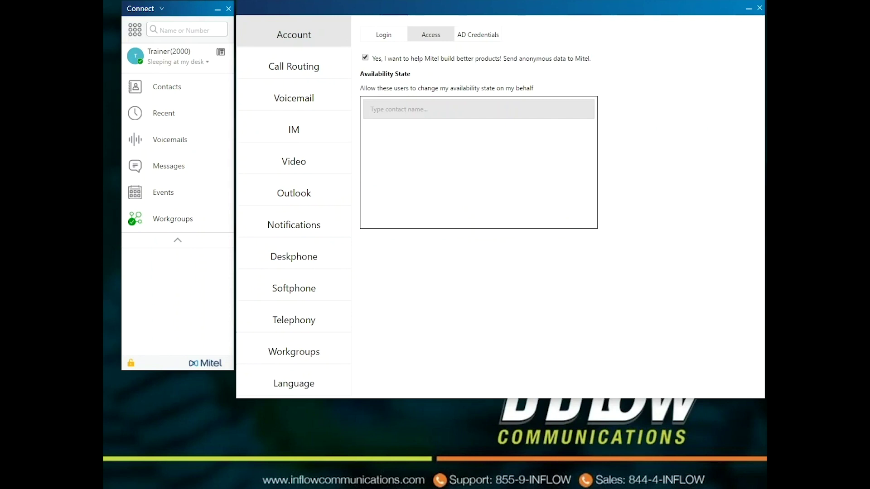
pyautogui.click(478, 34)
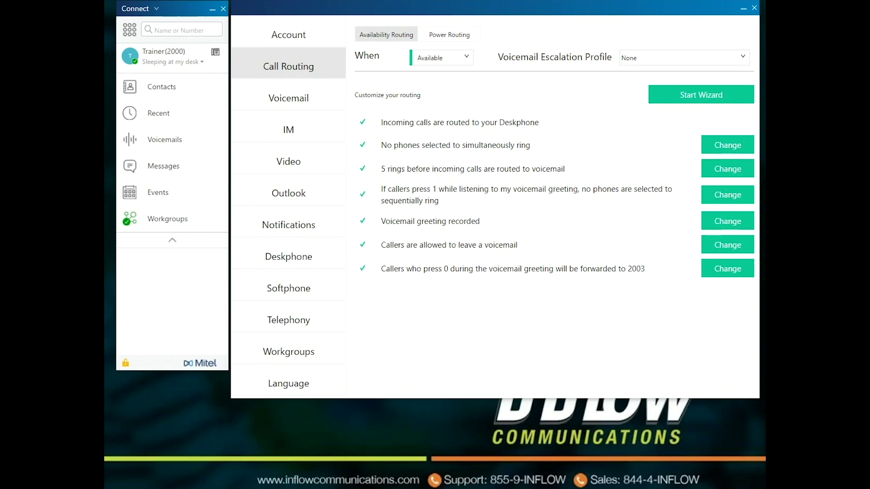
# Preview call routing for Do Not Disturb, then switch back to Available.
pyautogui.click(441, 57)
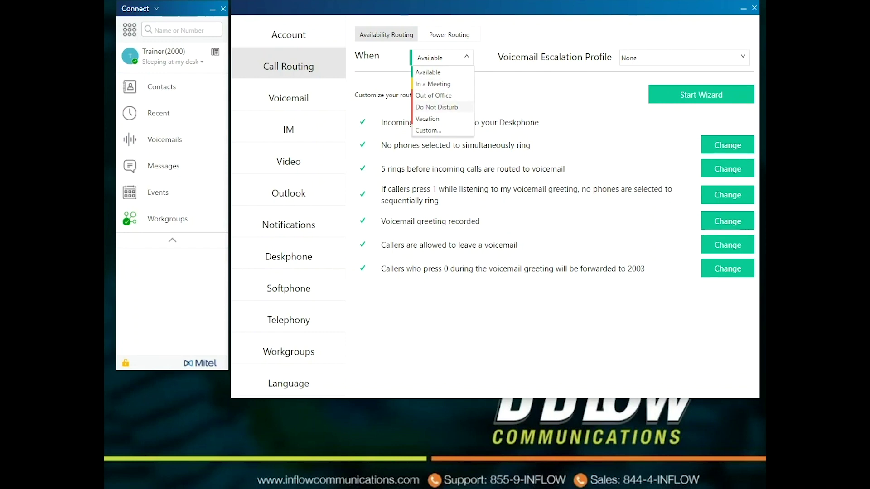
pyautogui.click(436, 107)
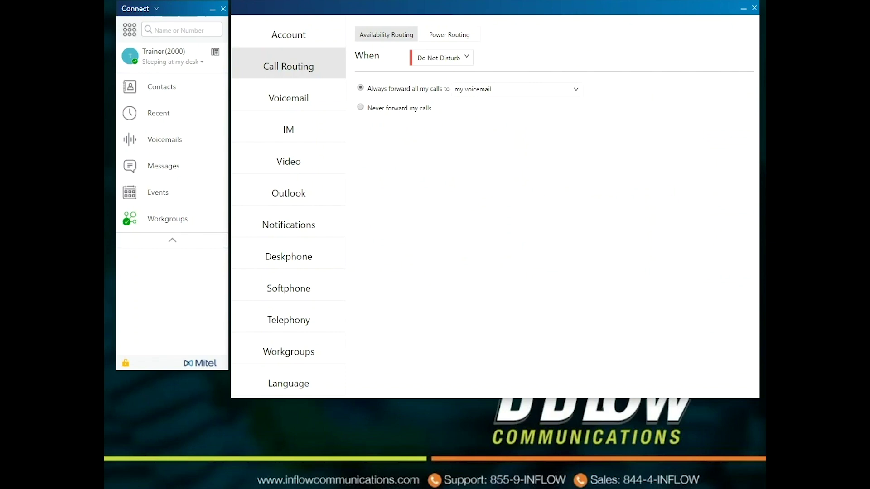
pyautogui.click(442, 58)
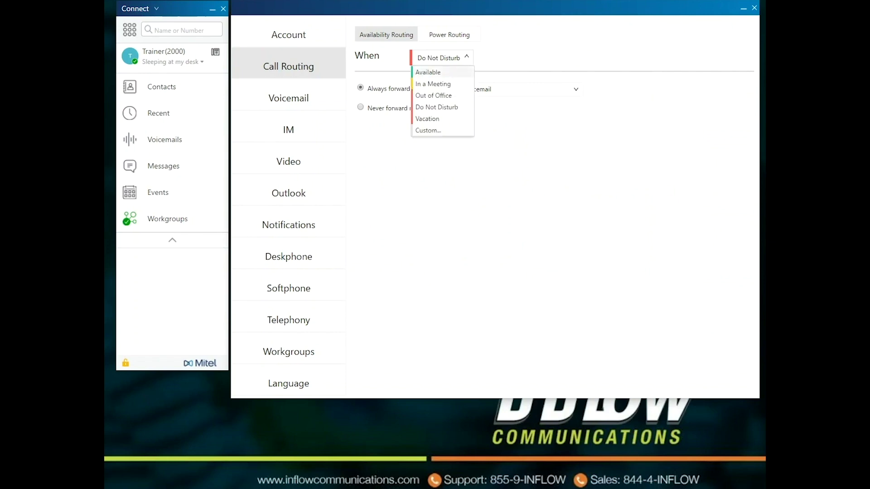
pyautogui.click(428, 72)
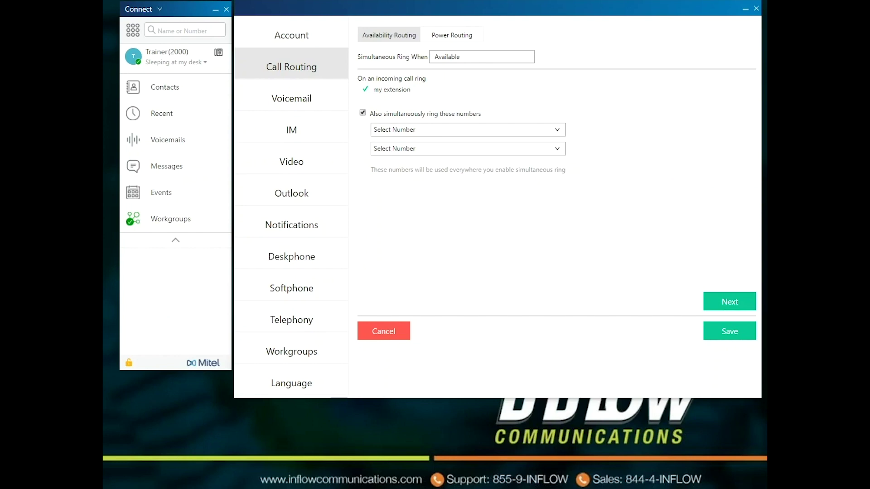
# Add the Cell number to simultaneous ring for the Available status.
pyautogui.hotkey('alt', 'Down')
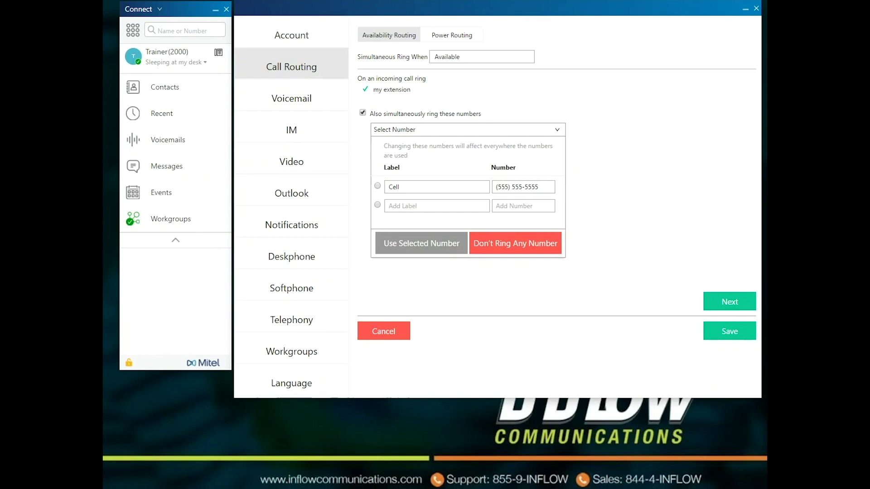
pyautogui.click(378, 185)
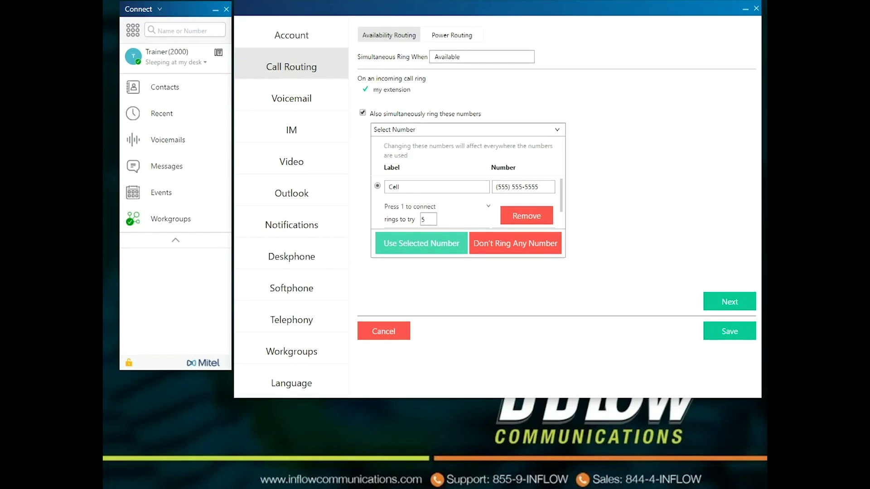
pyautogui.click(421, 243)
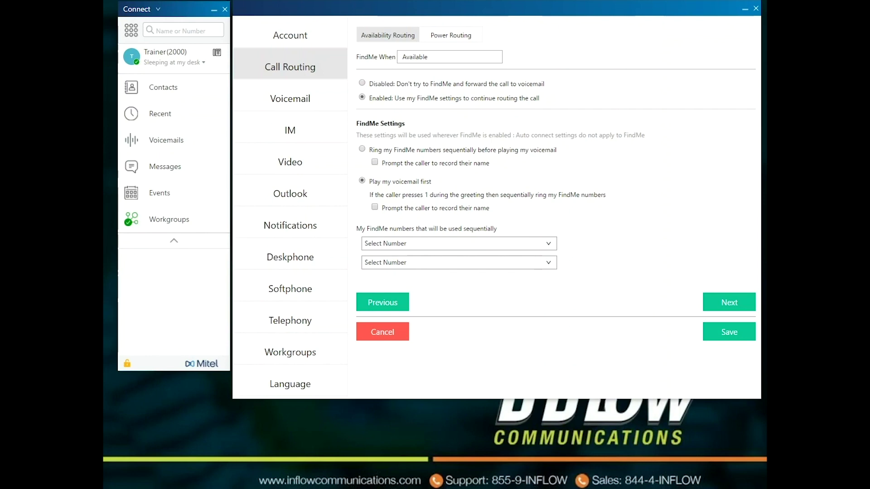
# Ring FindMe numbers before voicemail, then begin recording a new voicemail greeting.
pyautogui.click(362, 149)
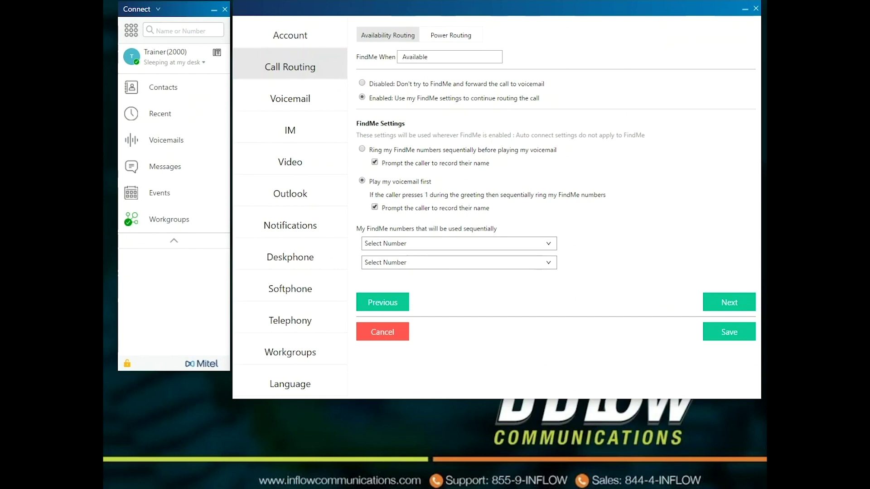
pyautogui.click(458, 244)
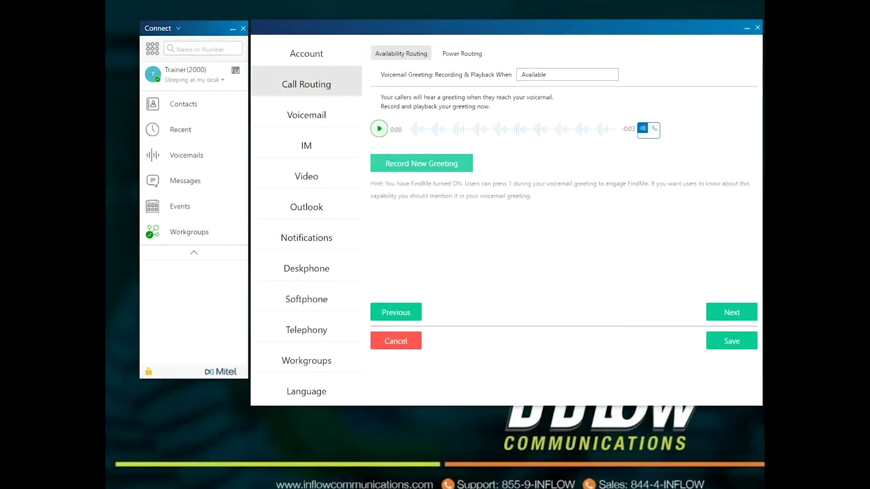
pyautogui.click(421, 163)
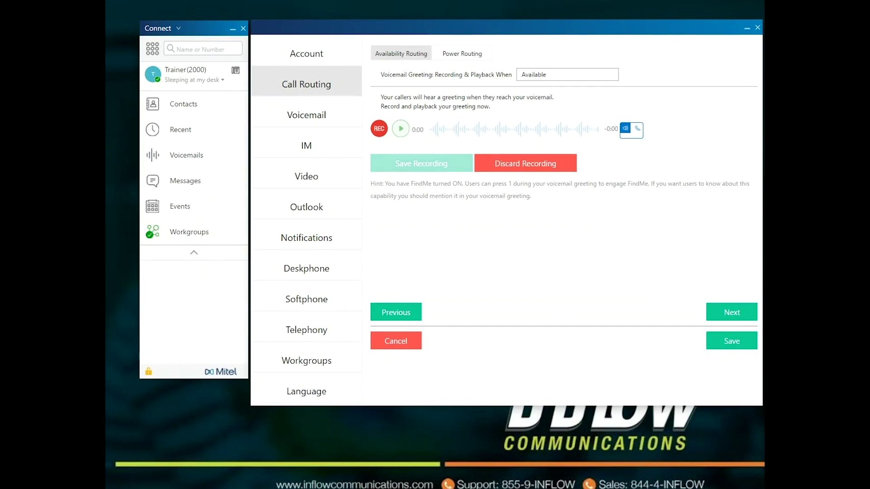
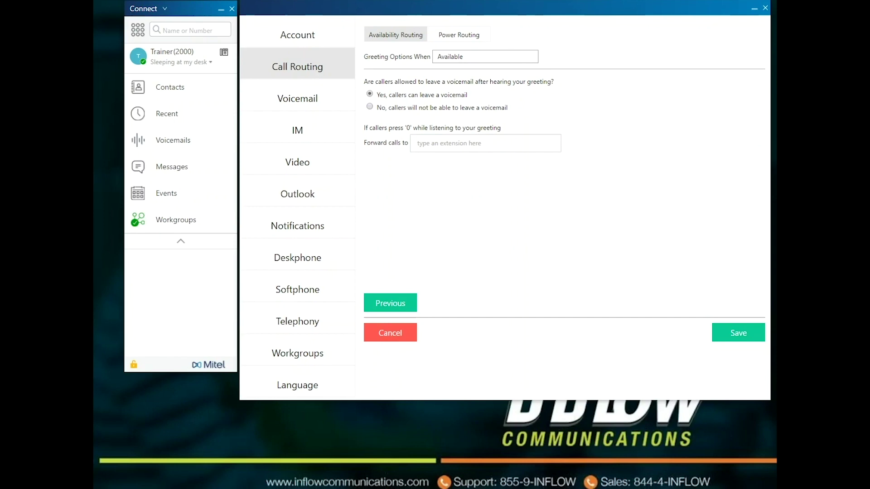
# Block voicemail when Available, forward '0' presses to CFO 2003, and save the changes.
pyautogui.click(370, 106)
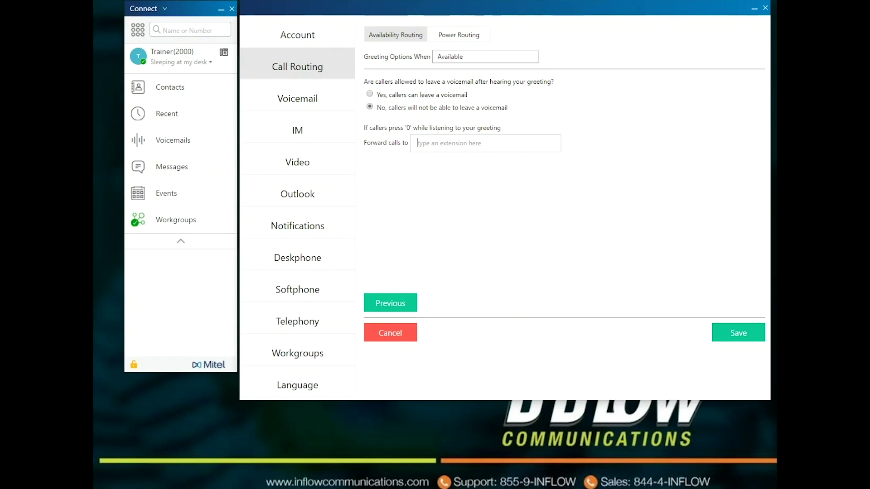
pyautogui.write('cfo')
pyautogui.press('Down')
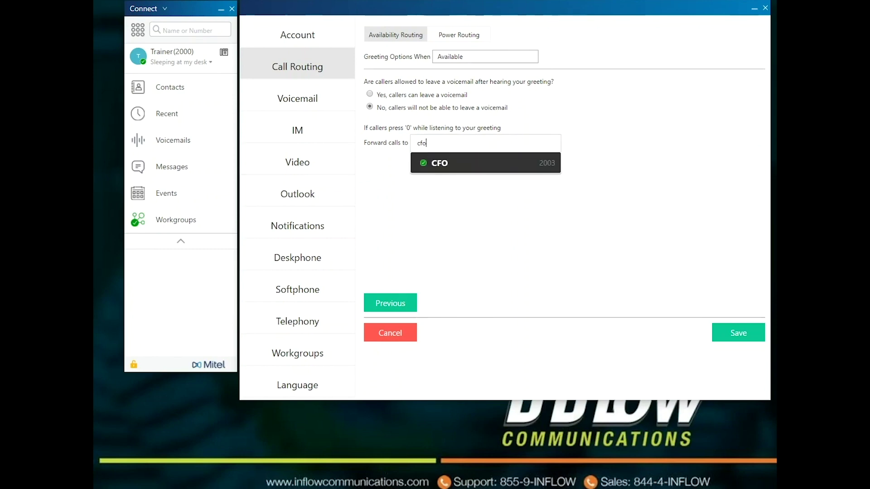
pyautogui.press('Return')
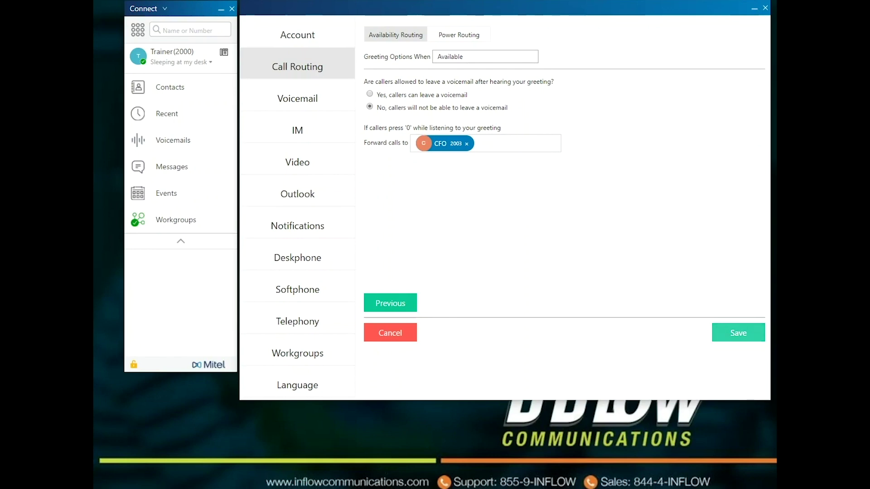
pyautogui.click(738, 333)
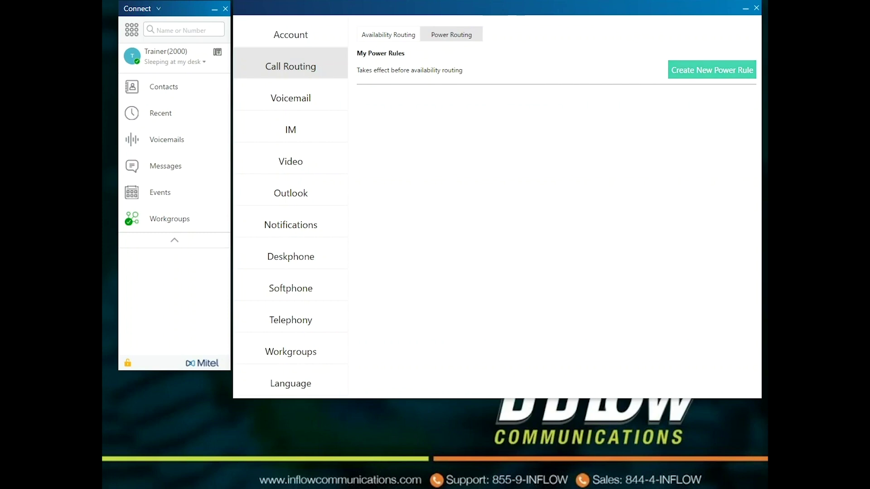
# Create a new power rule named 'CFO' and add a number-matches condition.
pyautogui.click(712, 69)
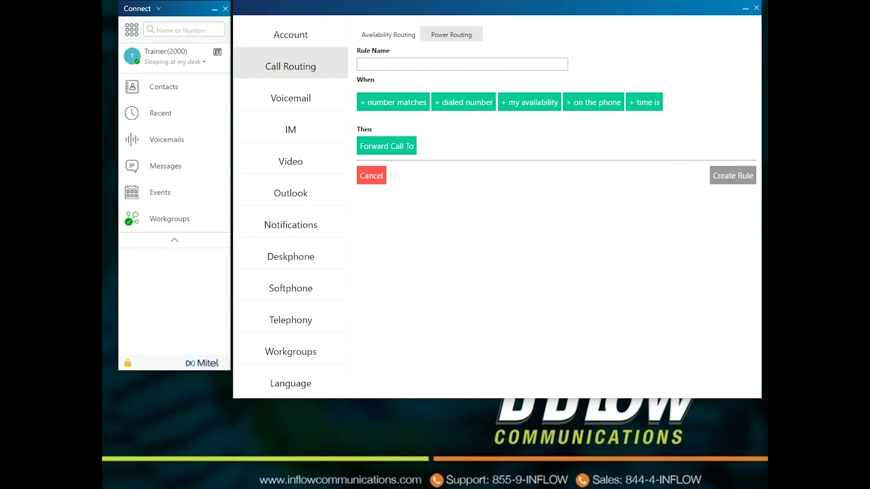
pyautogui.write('CFO')
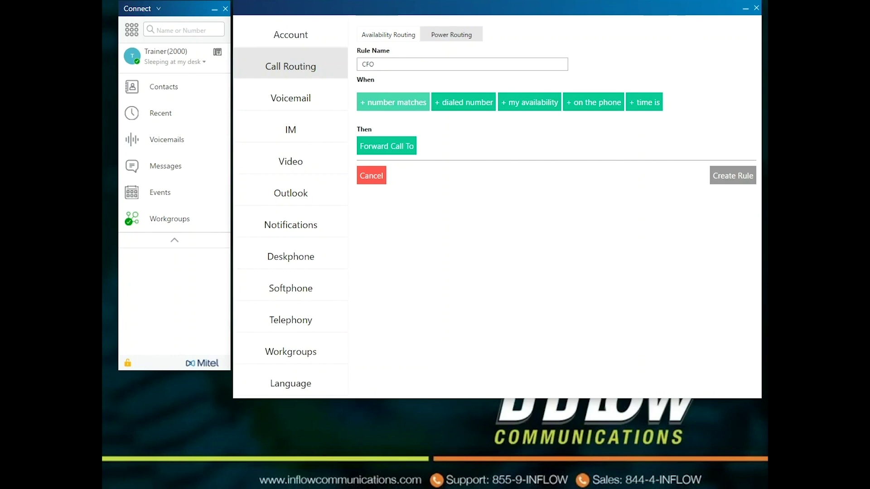
pyautogui.click(393, 102)
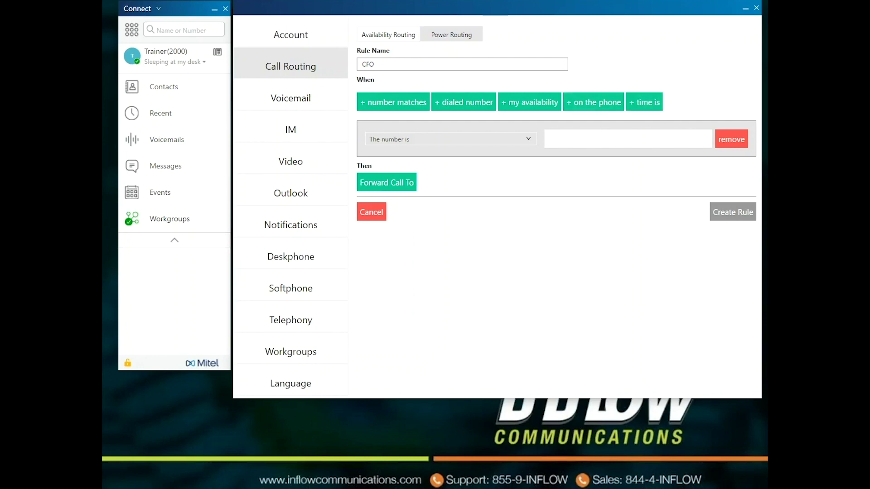
# Keep 'The number is' matching CFO 2003 and add a Forward Call To action.
pyautogui.click(451, 139)
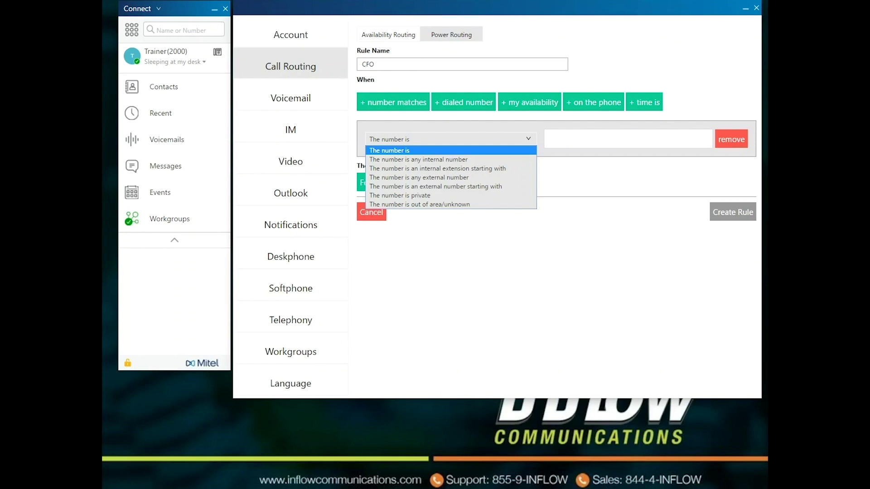
pyautogui.press('Escape')
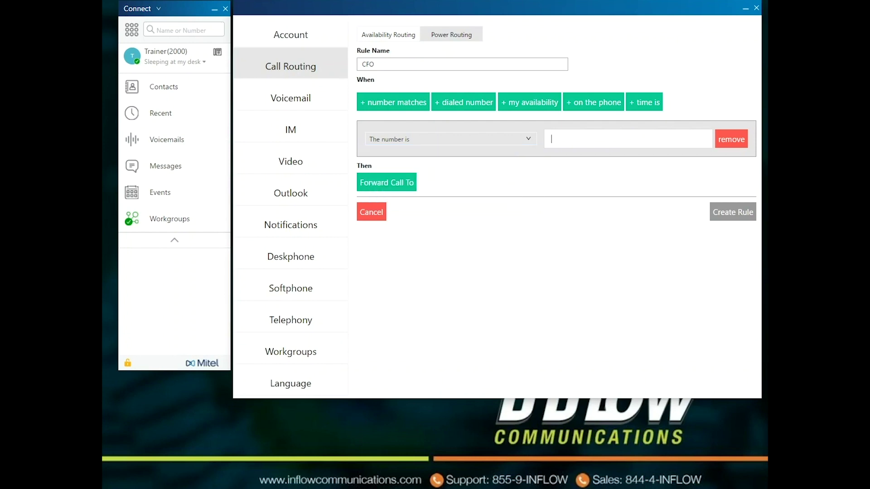
pyautogui.write('cfo')
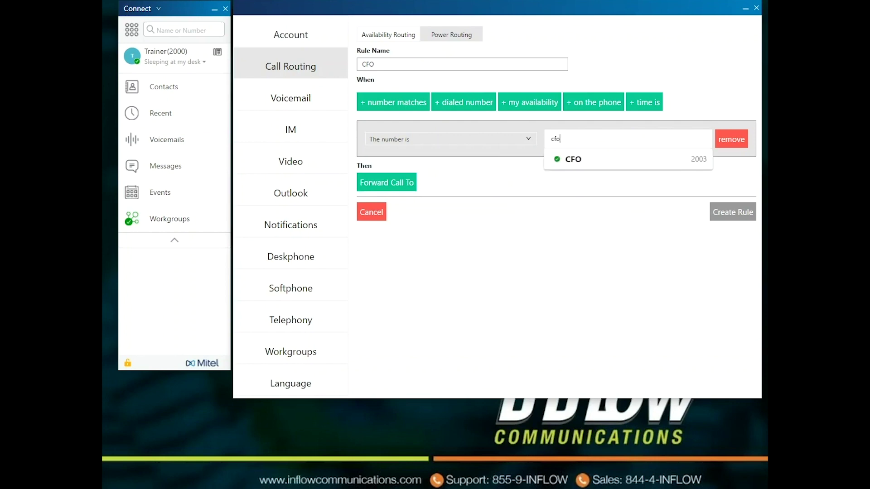
pyautogui.press('Return')
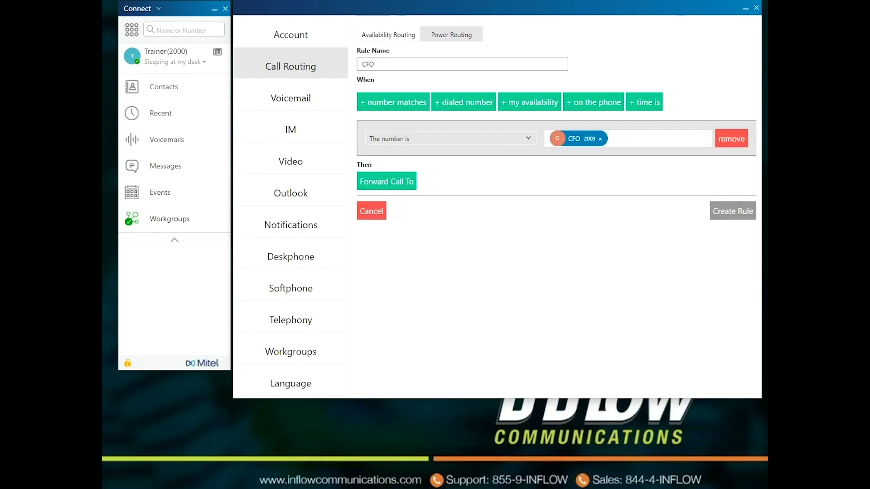
pyautogui.click(387, 182)
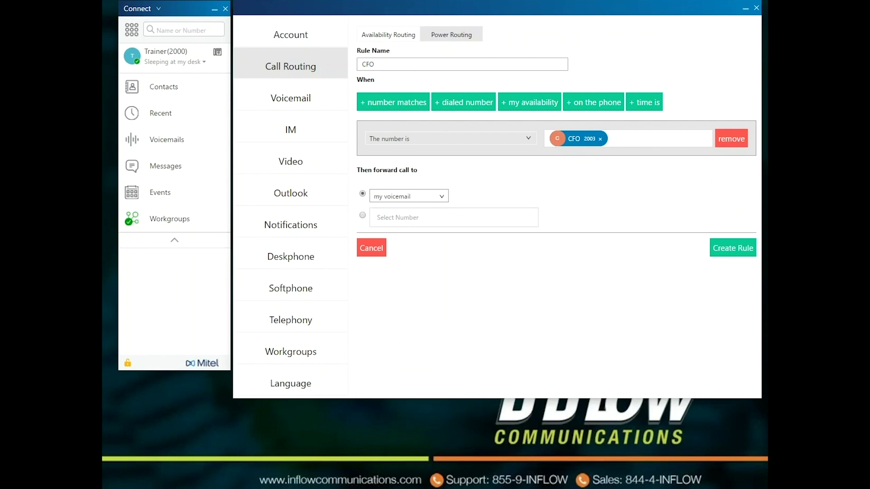
pyautogui.click(409, 196)
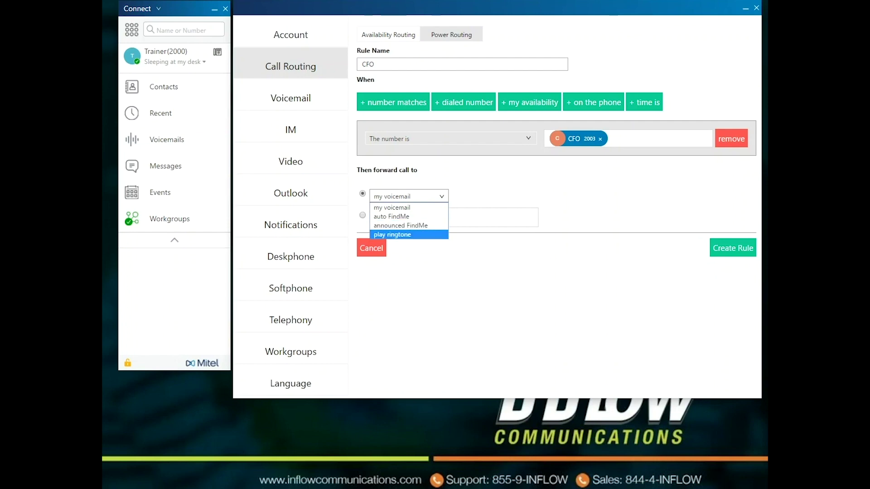
# Make matching calls play the Flamenco ringtone, create the CFO rule, and enable it.
pyautogui.press('Return')
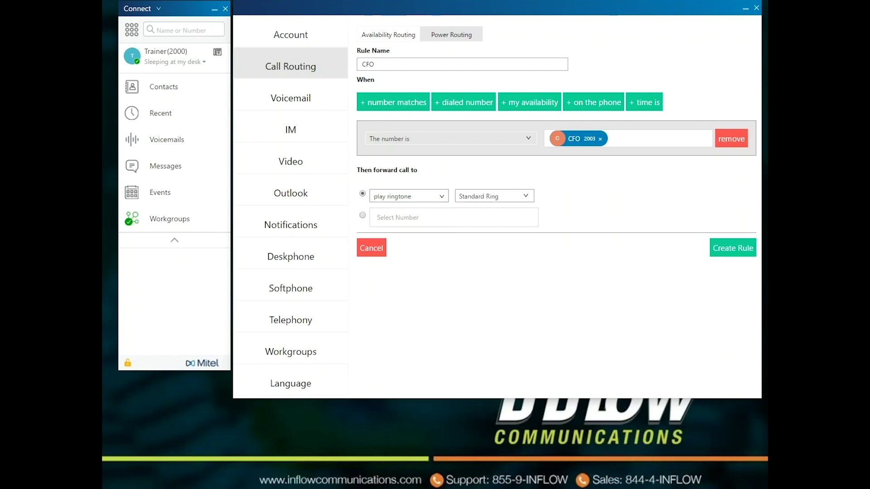
pyautogui.hotkey('alt', 'Down')
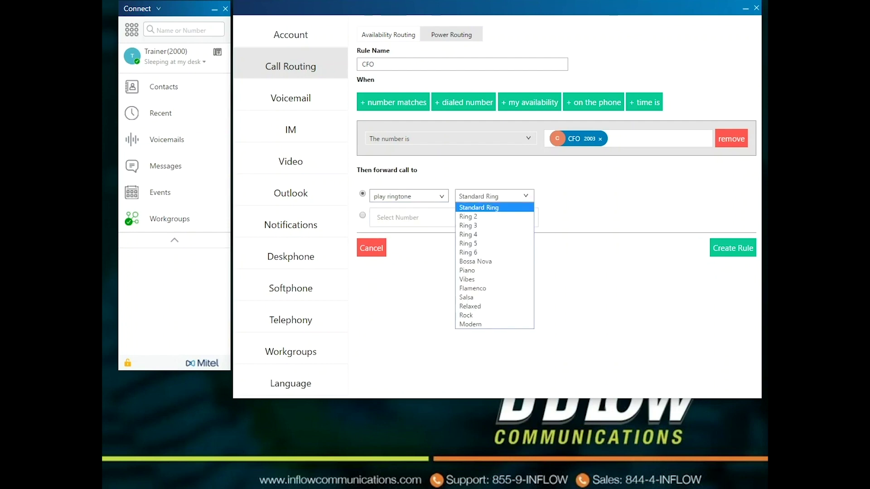
pyautogui.press('Down')
pyautogui.press('Down')
pyautogui.press('Down')
pyautogui.press('Down')
pyautogui.press('Down')
pyautogui.press('Down')
pyautogui.press('Down')
pyautogui.press('Down')
pyautogui.press('Down')
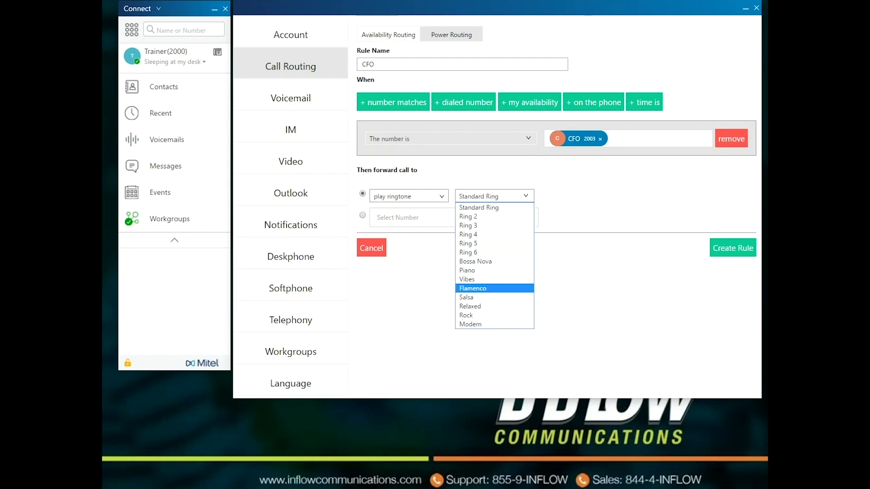
pyautogui.press('Return')
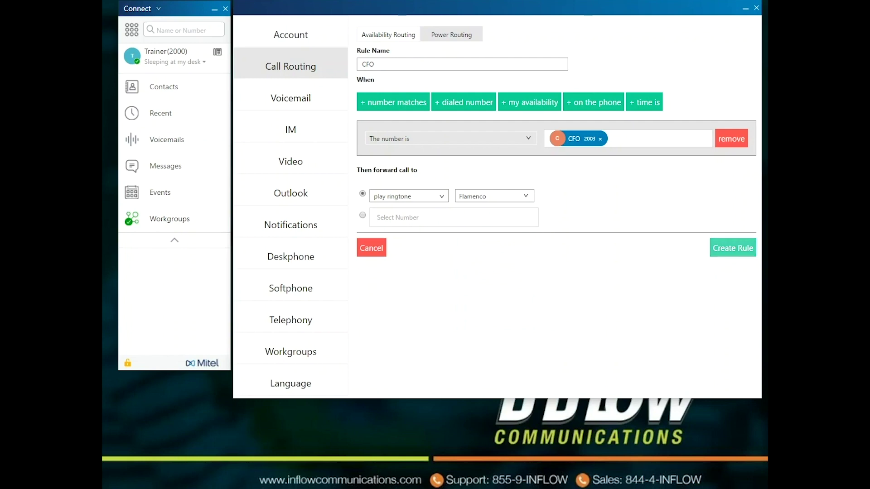
pyautogui.press('Return')
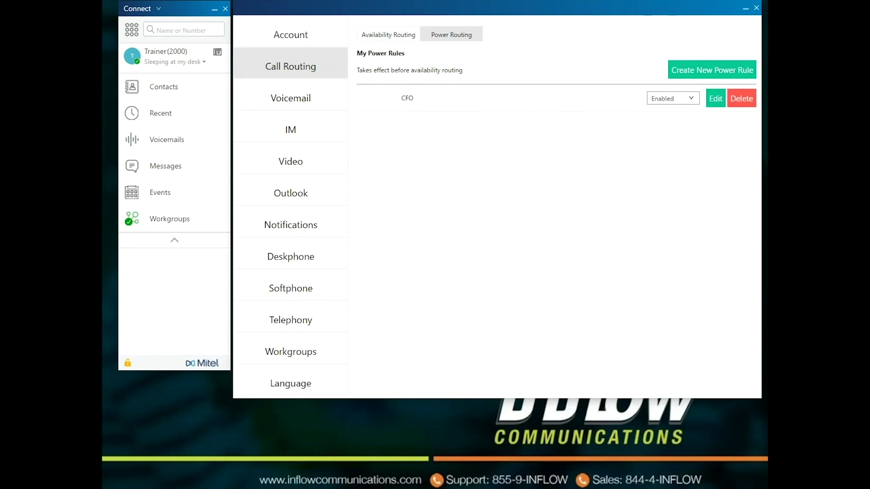
pyautogui.hotkey('alt', 'Down')
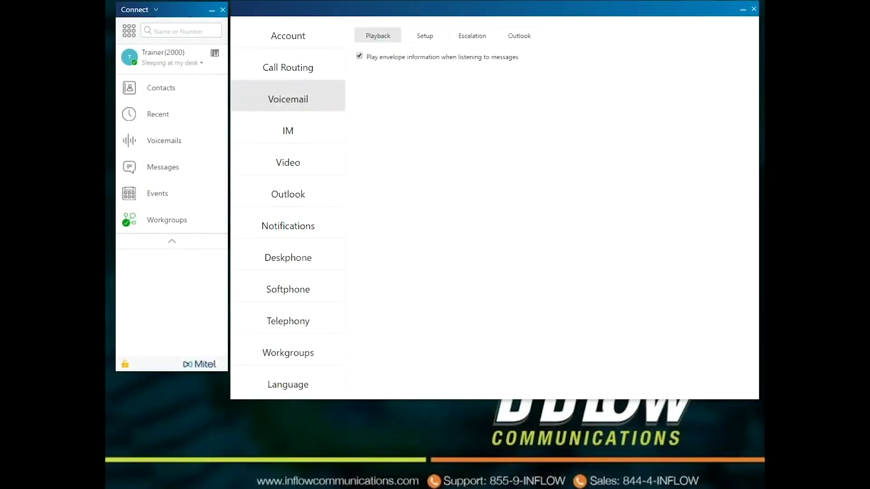
# Turn off 'Play envelope information when listening to messages' and view the voicemail Setup tab.
pyautogui.click(359, 56)
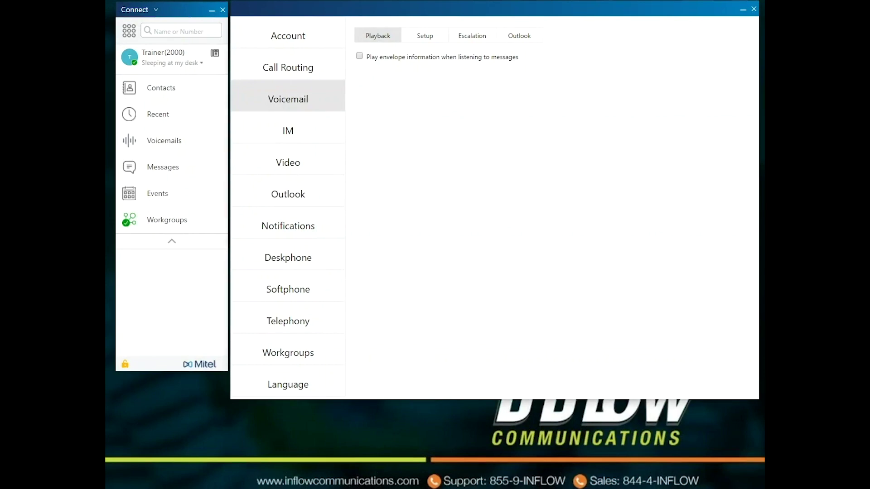
pyautogui.click(424, 35)
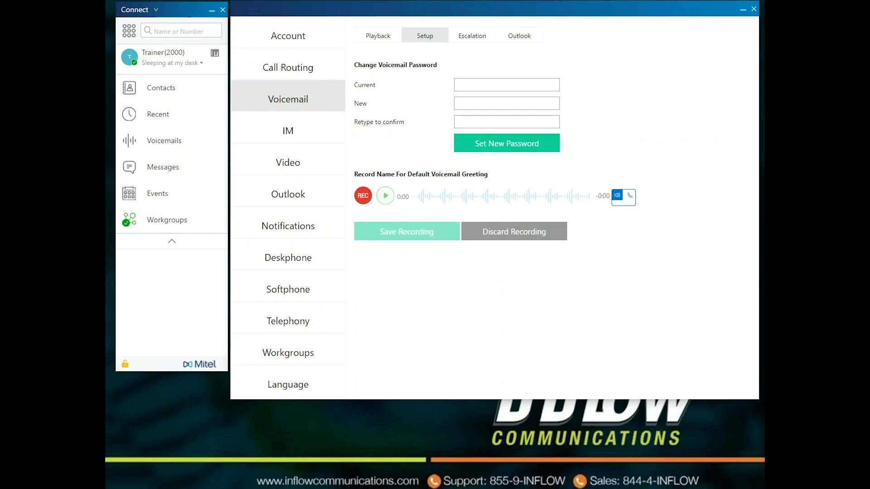
# Switch to the voicemail Escalation options.
pyautogui.click(472, 35)
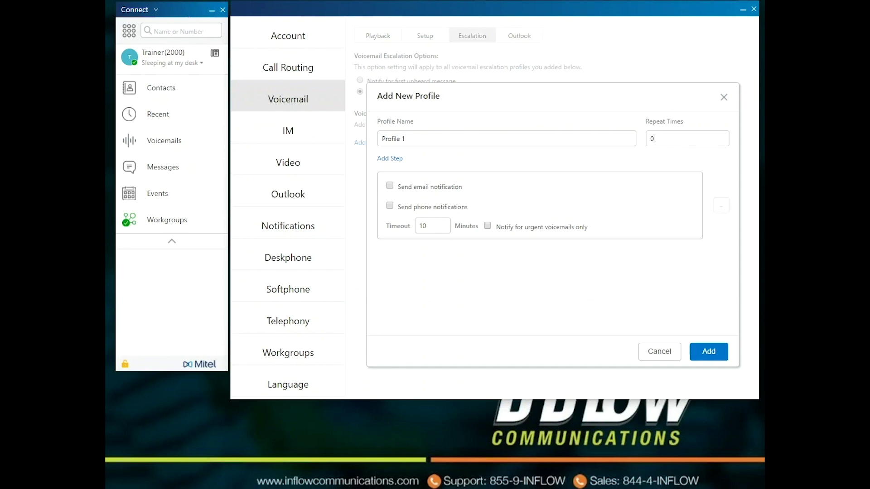
# Tick email and phone notifications on the new profile, then cancel it and go to Outlook.
pyautogui.click(389, 186)
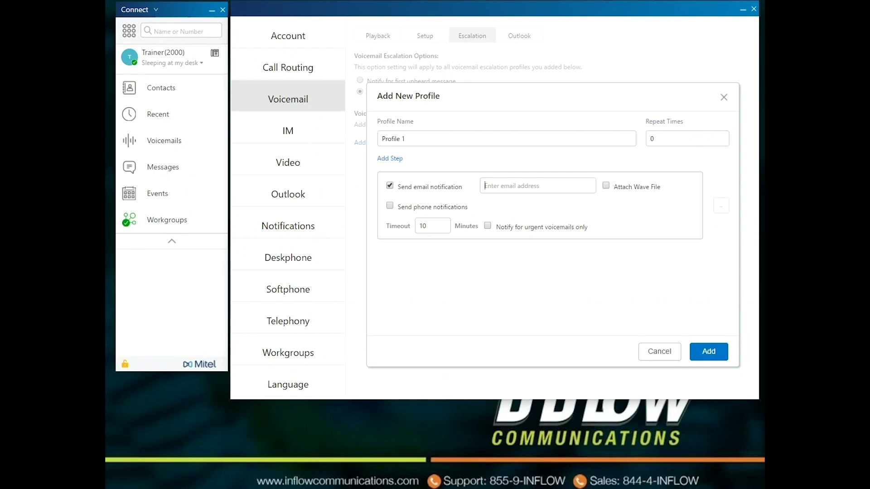
pyautogui.click(390, 205)
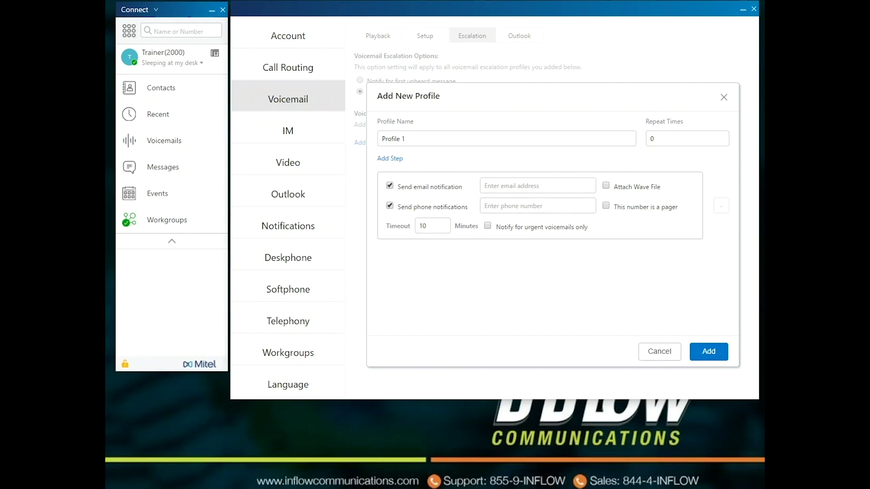
pyautogui.click(659, 352)
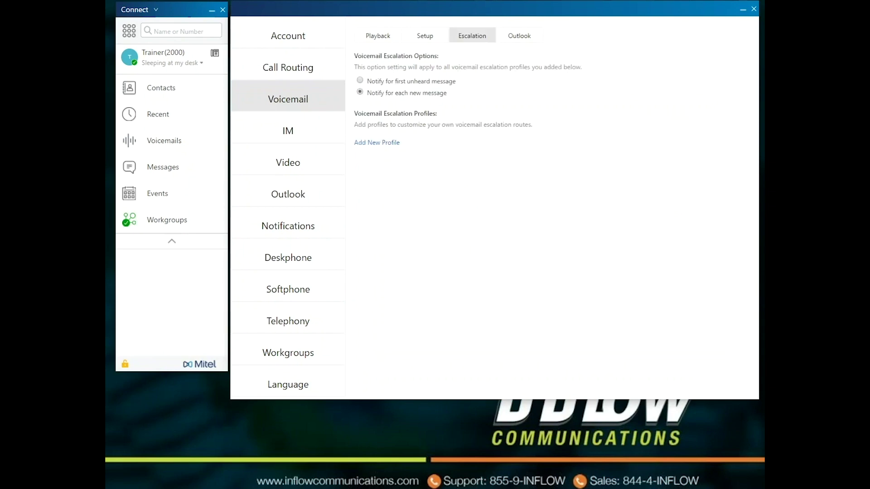
pyautogui.click(519, 36)
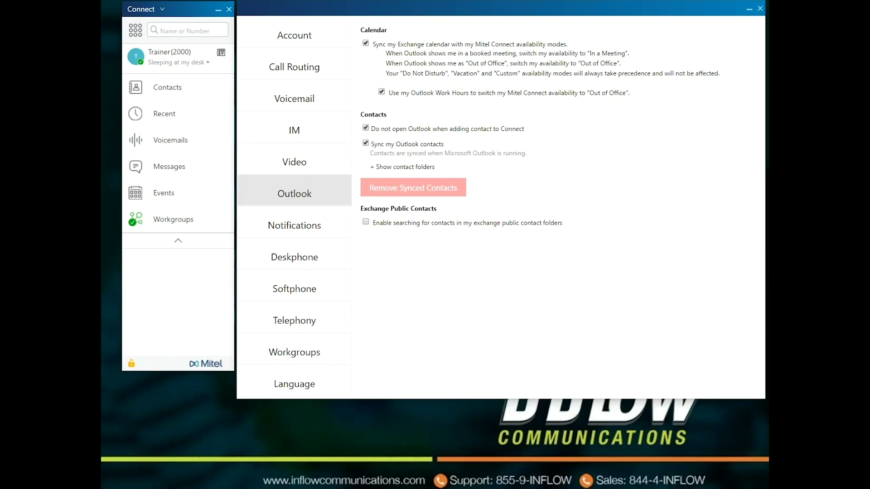
# Uncheck 'Do not open Outlook when adding contact to Connect' and show the contact folders.
pyautogui.click(366, 128)
pyautogui.click(405, 167)
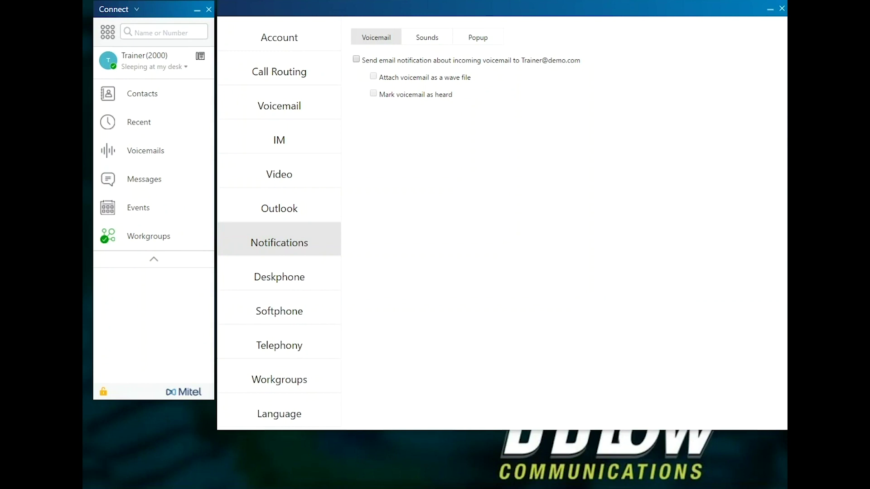
# Enable email notification about incoming voicemail, then move to the Sounds tab.
pyautogui.click(356, 60)
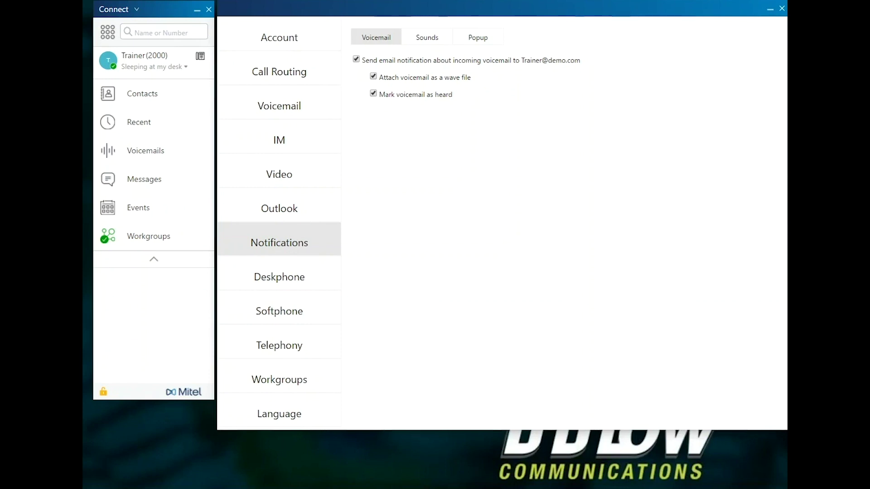
pyautogui.click(426, 37)
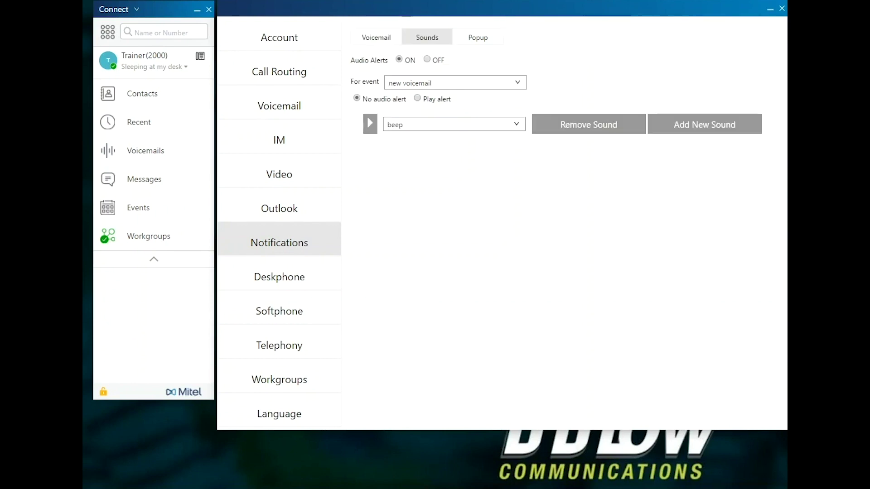
# Toggle audio alerts off and back on, and select 'shared line call' as the alert event.
pyautogui.click(427, 60)
pyautogui.click(399, 59)
pyautogui.click(517, 82)
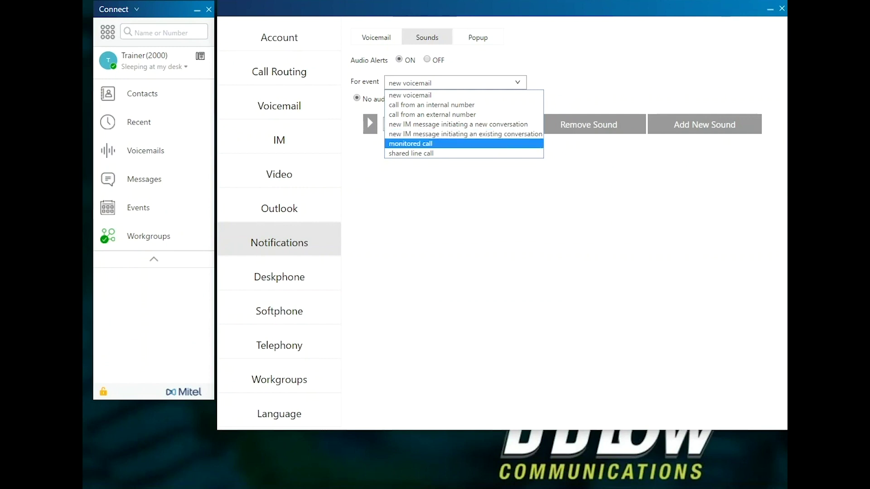
pyautogui.press('Down')
pyautogui.press('Return')
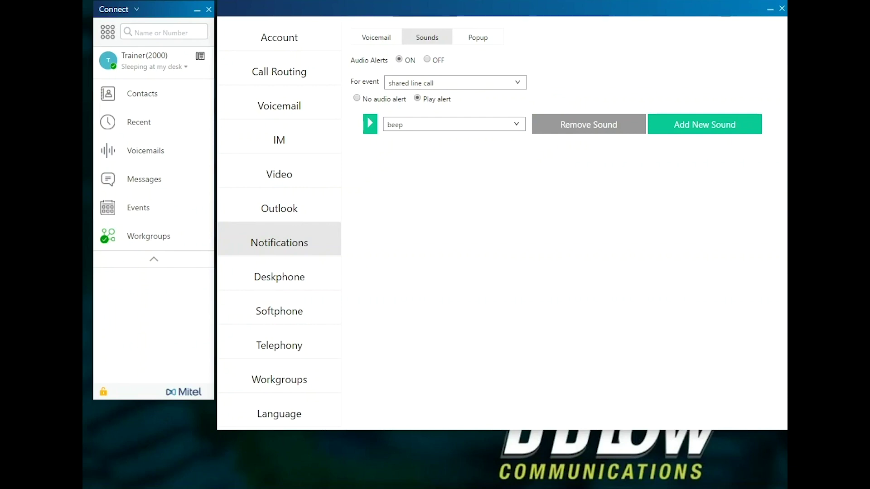
# Make shared line calls play the beep alert, cancel Add New Sound, and open Popup.
pyautogui.press('Left')
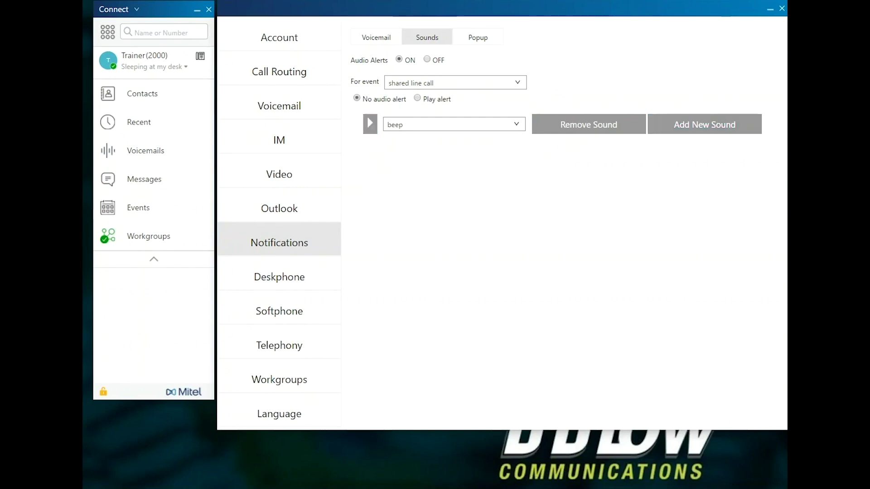
pyautogui.press('Right')
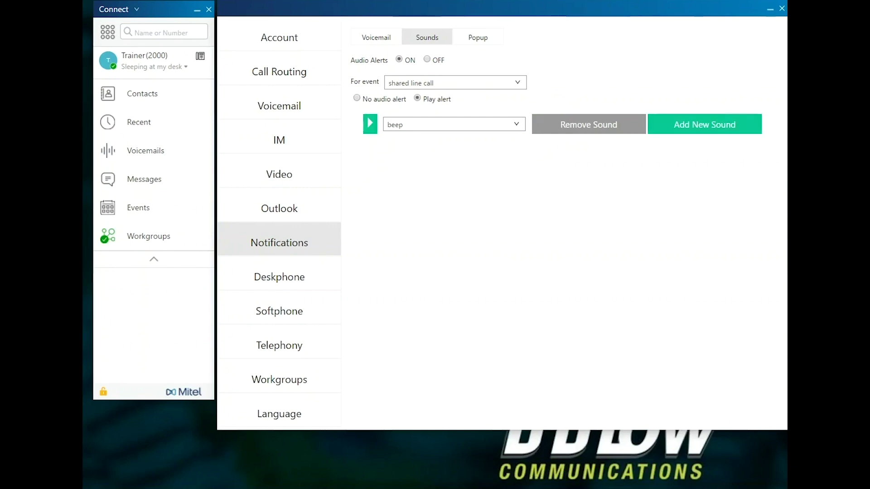
pyautogui.hotkey('alt', 'Down')
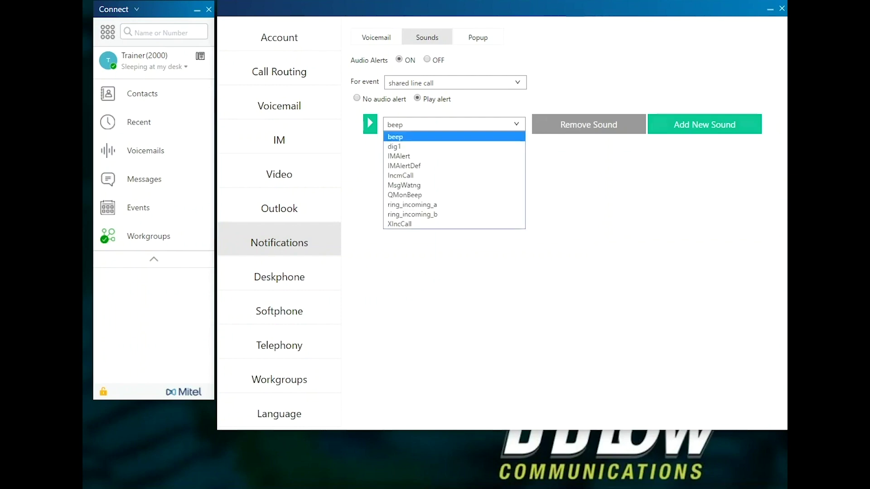
pyautogui.press('Tab')
pyautogui.press('space')
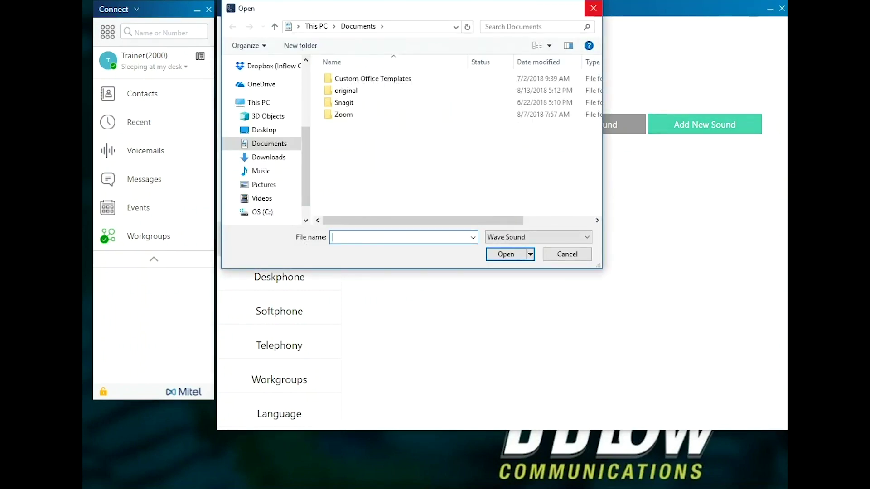
pyautogui.press('Escape')
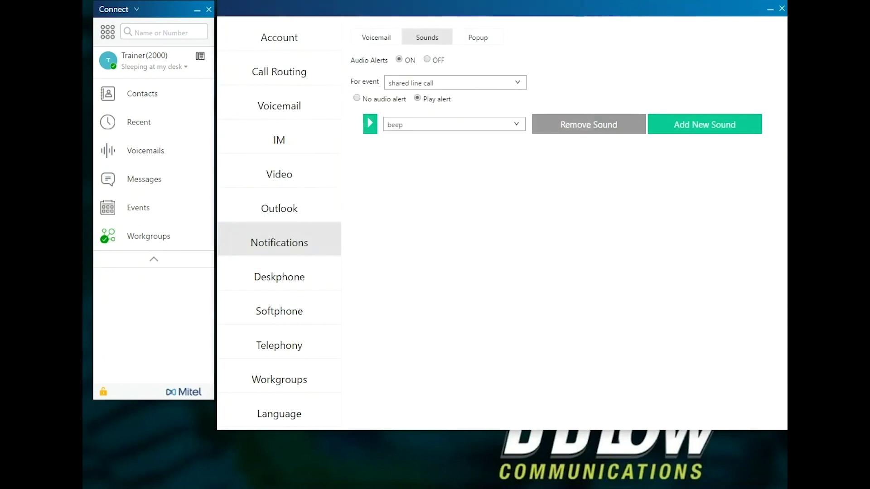
pyautogui.hotkey('ctrl', 'Tab')
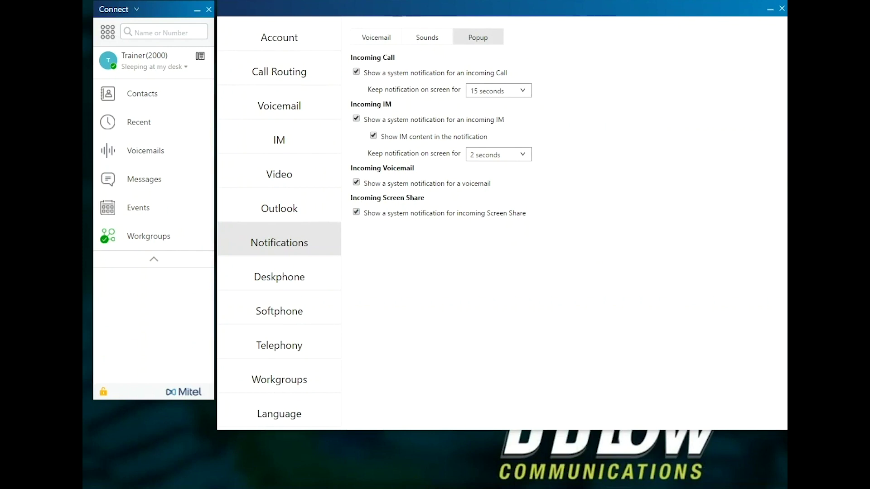
# Keep incoming call popups at 15 seconds and turn off system notifications for voicemail.
pyautogui.hotkey('alt', 'Down')
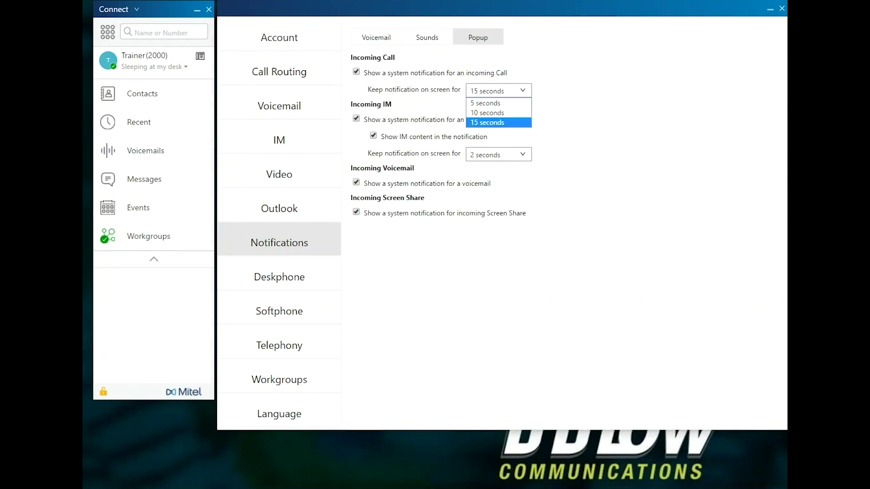
pyautogui.press('Return')
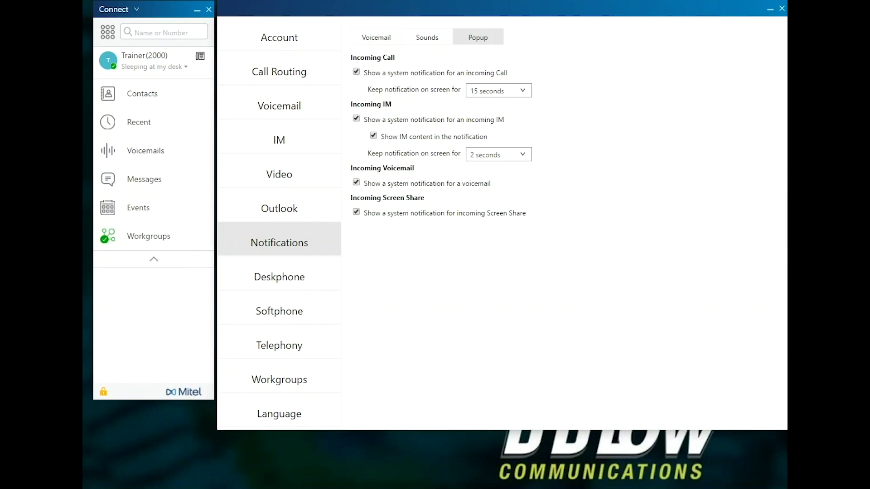
pyautogui.click(356, 182)
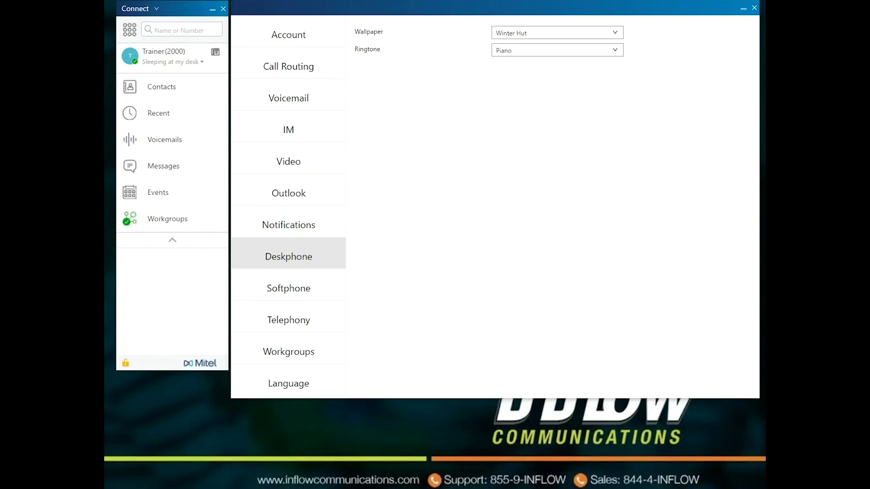
# Check the deskphone wallpaper and ringtone lists, leaving Winter Hut and Piano unchanged.
pyautogui.hotkey('alt', 'Down')
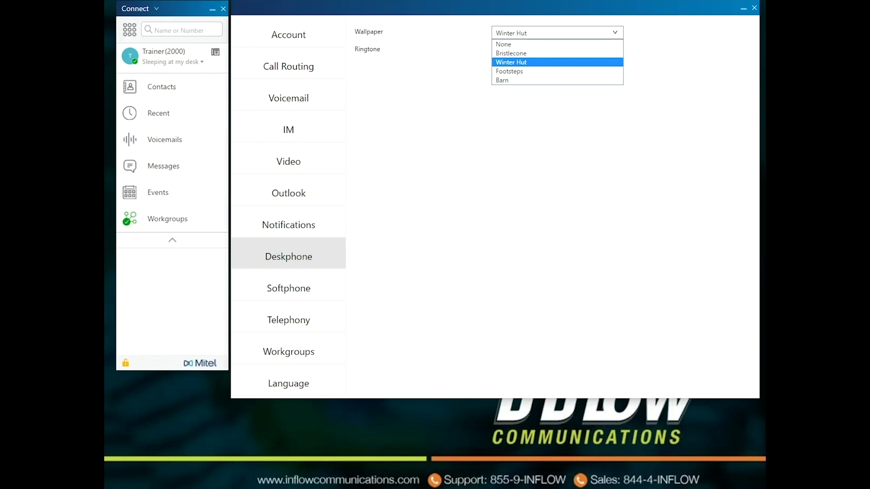
pyautogui.press('Escape')
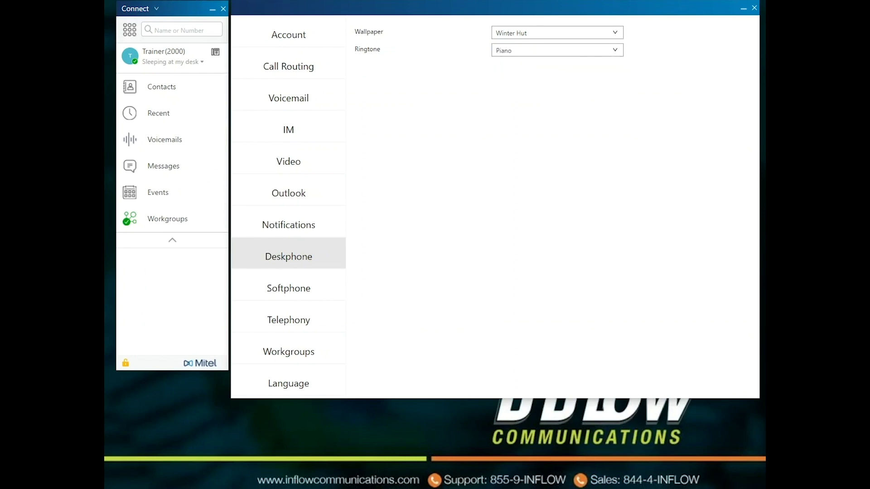
pyautogui.hotkey('alt', 'Down')
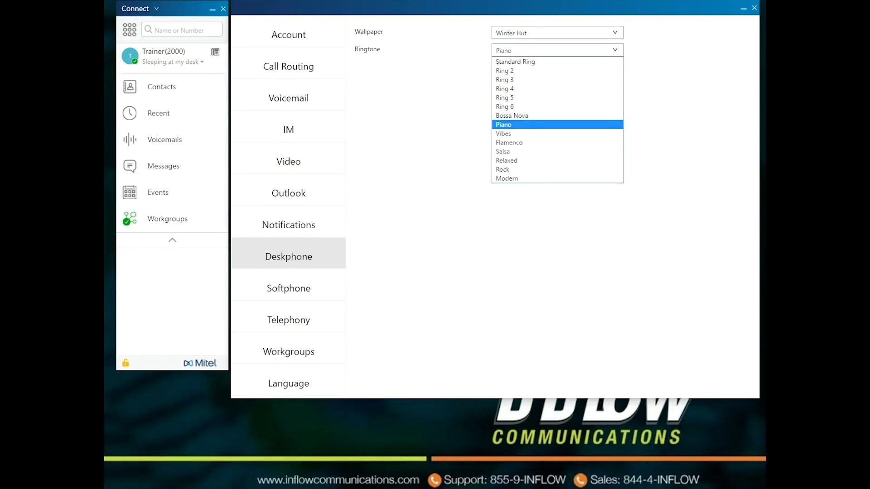
pyautogui.press('Escape')
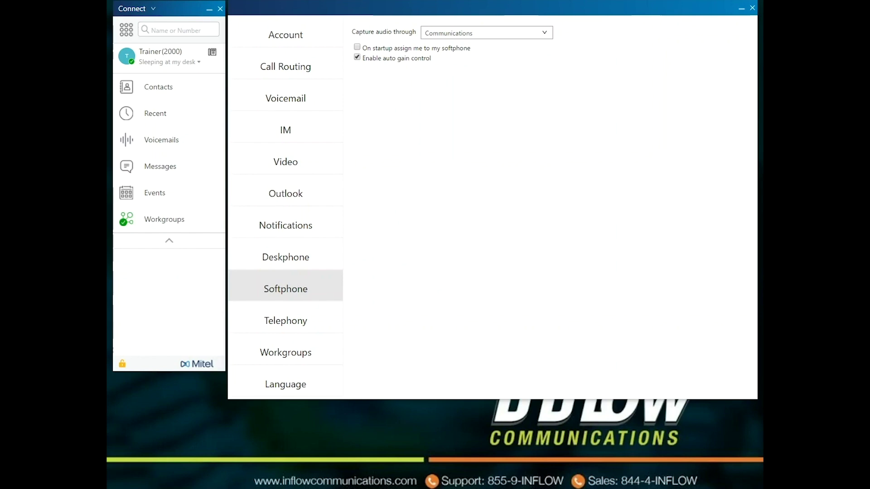
# Leave the softphone's 'Capture audio through' device set to Communications.
pyautogui.hotkey('alt', 'Down')
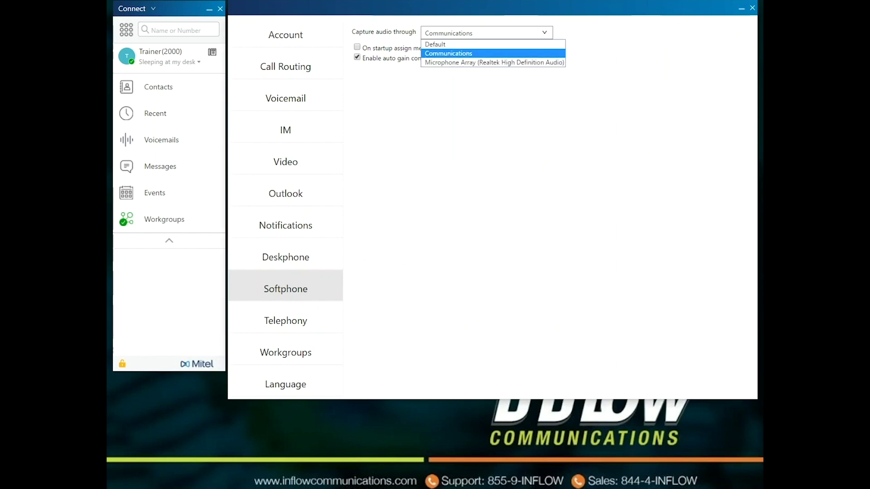
pyautogui.press('Return')
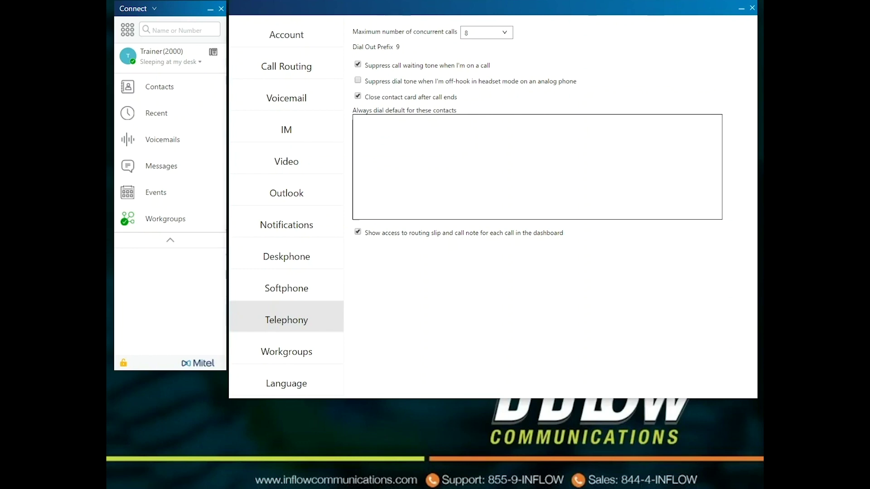
# Keep maximum concurrent calls at 8 and stop suppressing dial tone in headset mode.
pyautogui.hotkey('alt', 'Down')
pyautogui.press('Escape')
pyautogui.click(358, 80)
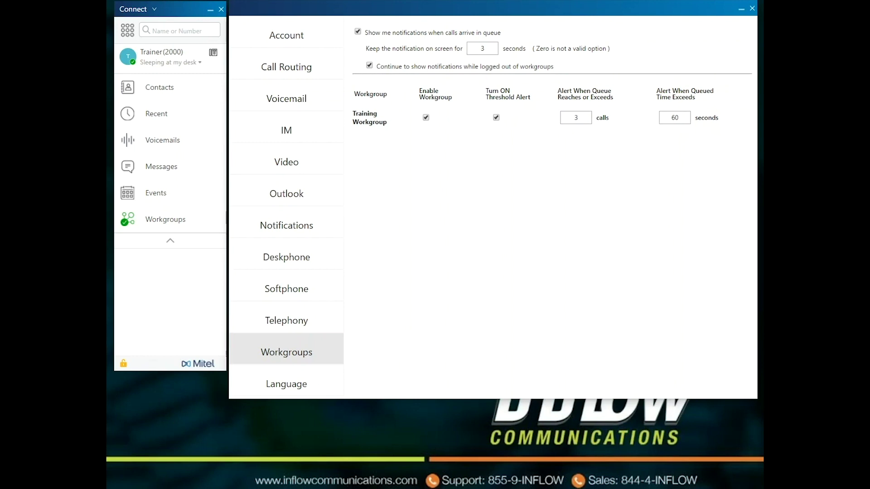
# Select the Training Workgroup's 60-second 'Alert When Queued Time Exceeds' field.
pyautogui.click(679, 118)
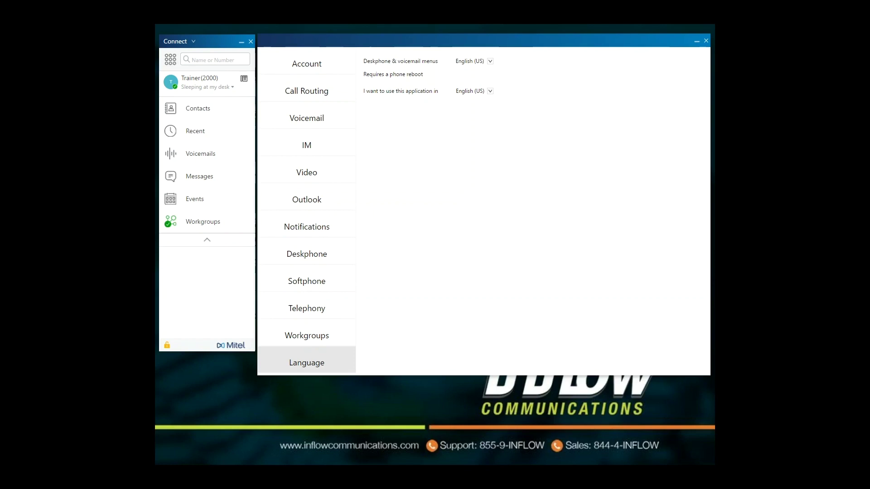
pyautogui.hotkey('alt', 'Down')
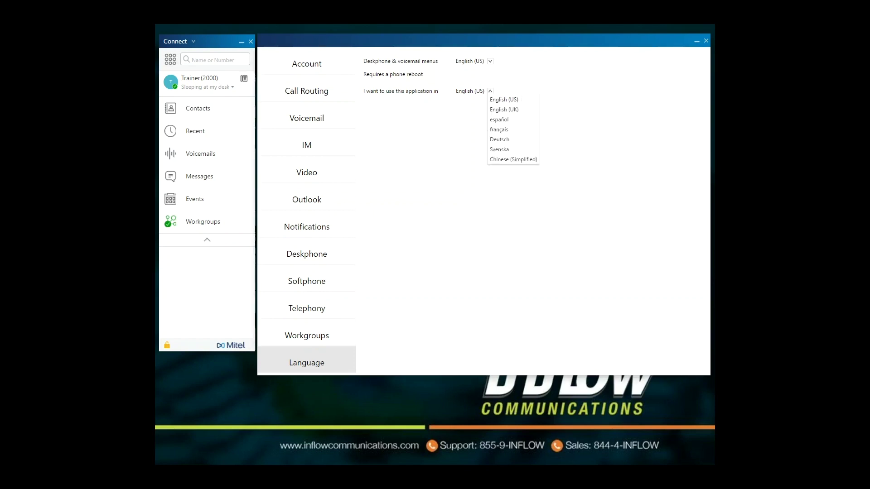
pyautogui.press('Escape')
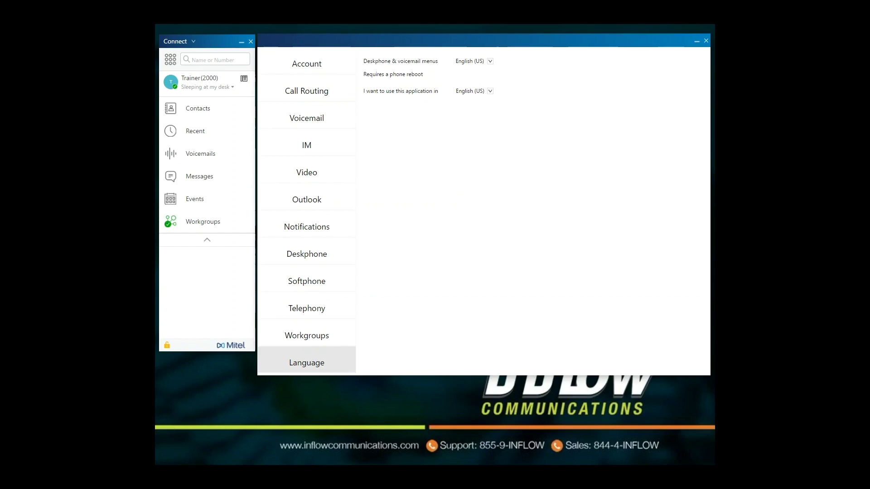